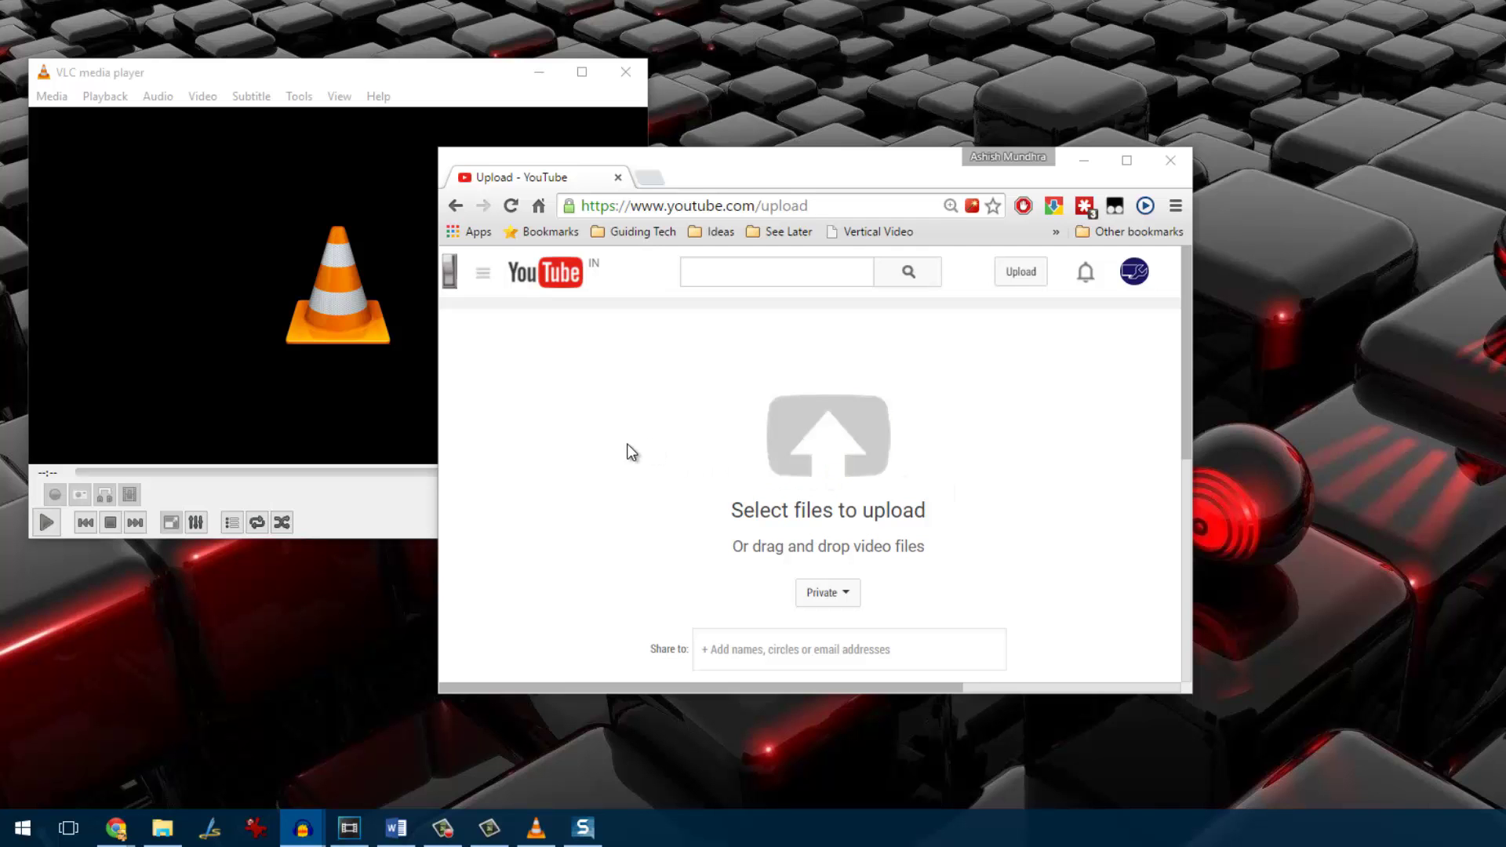
Load the "How to Transfer Apps Between Android Device over Bluetooth" MP4 from the Videos folder into VLC's Convert / Save function.
left_click(328, 377)
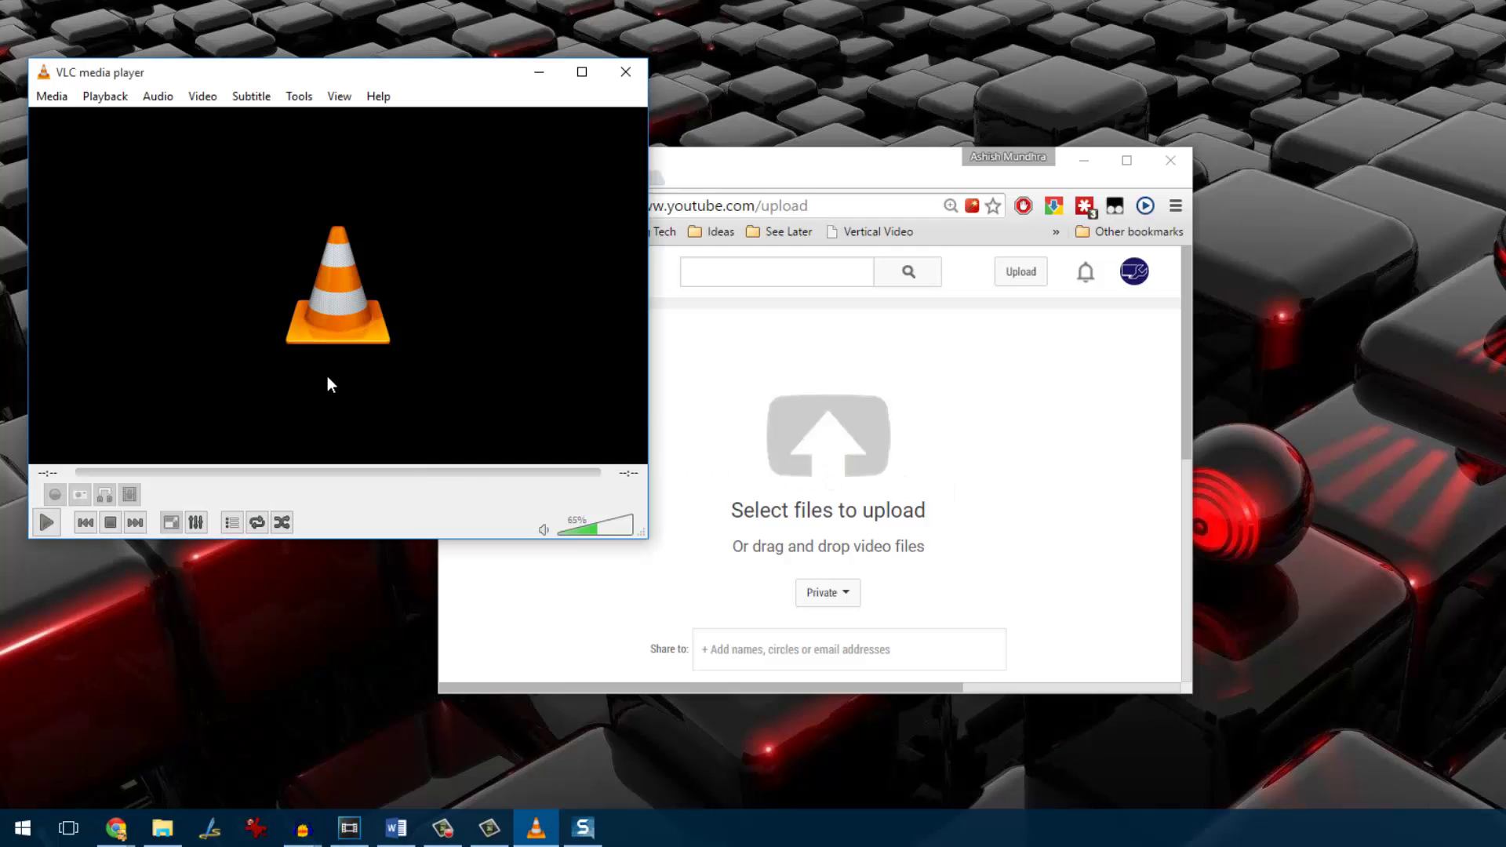
left_click(703, 406)
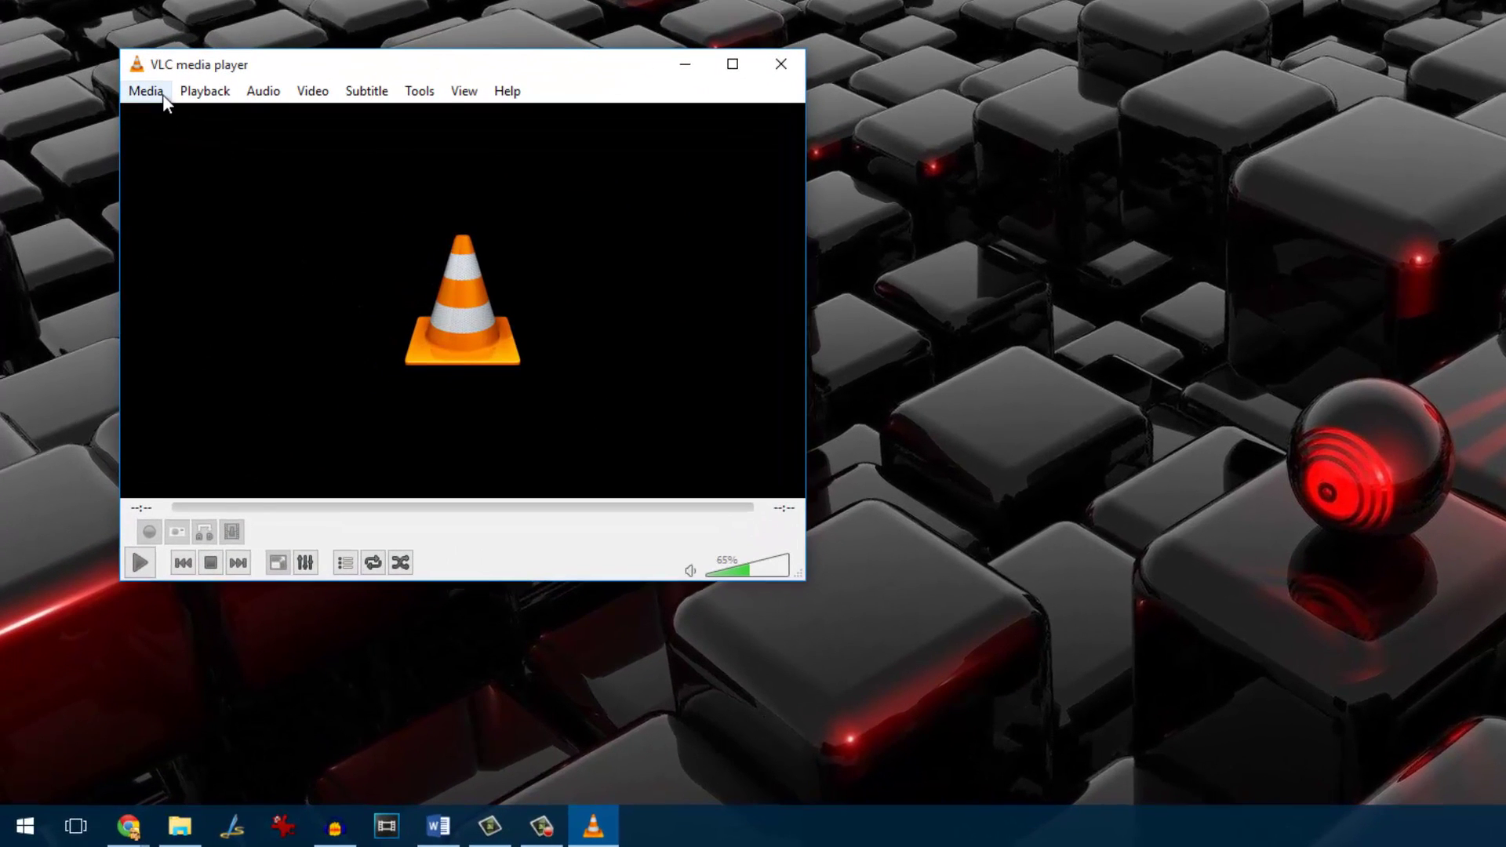
left_click(146, 91)
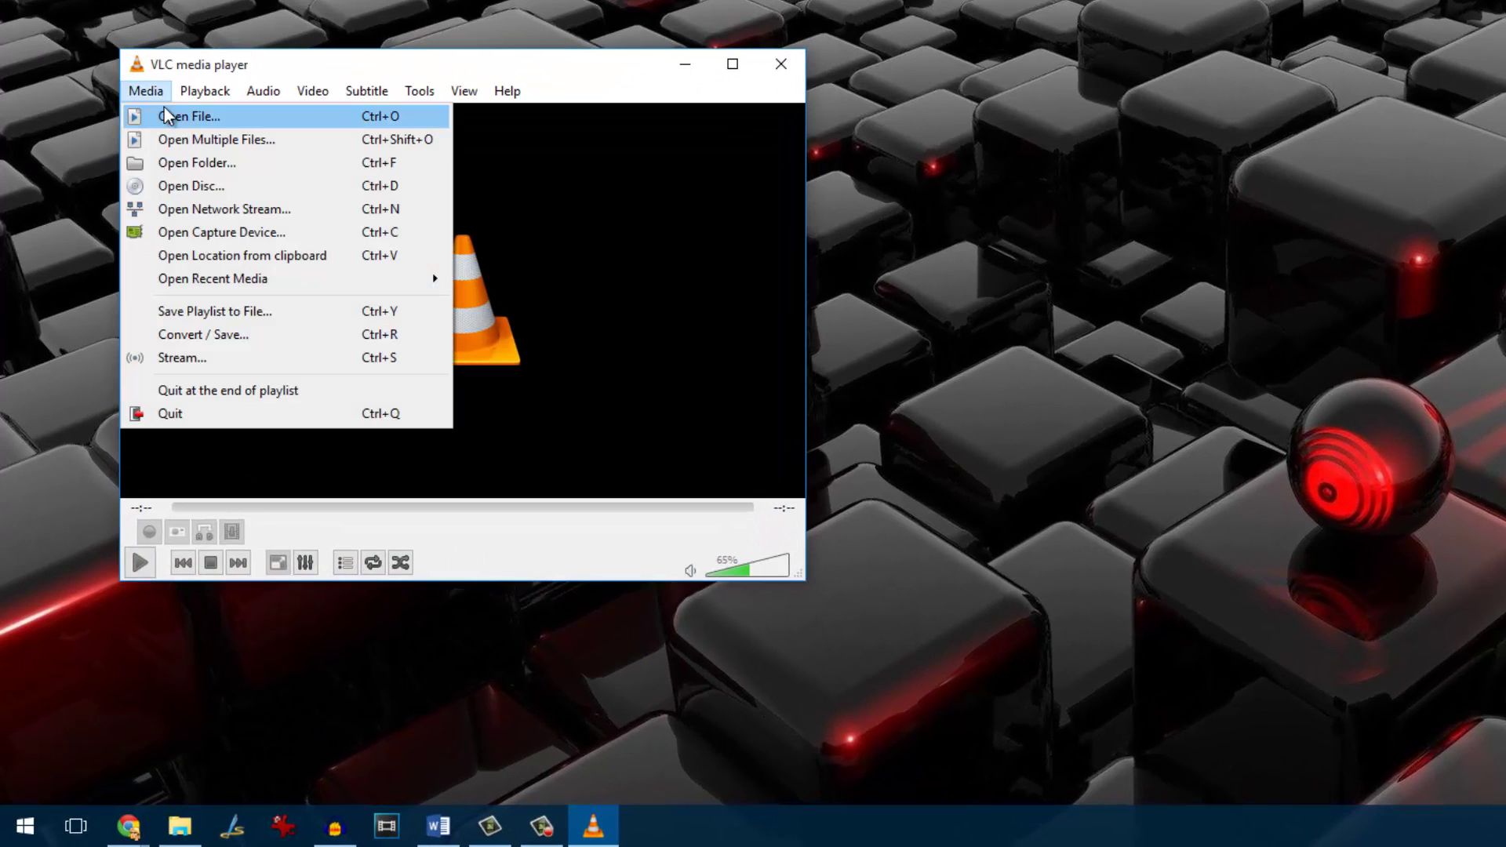
left_click(281, 342)
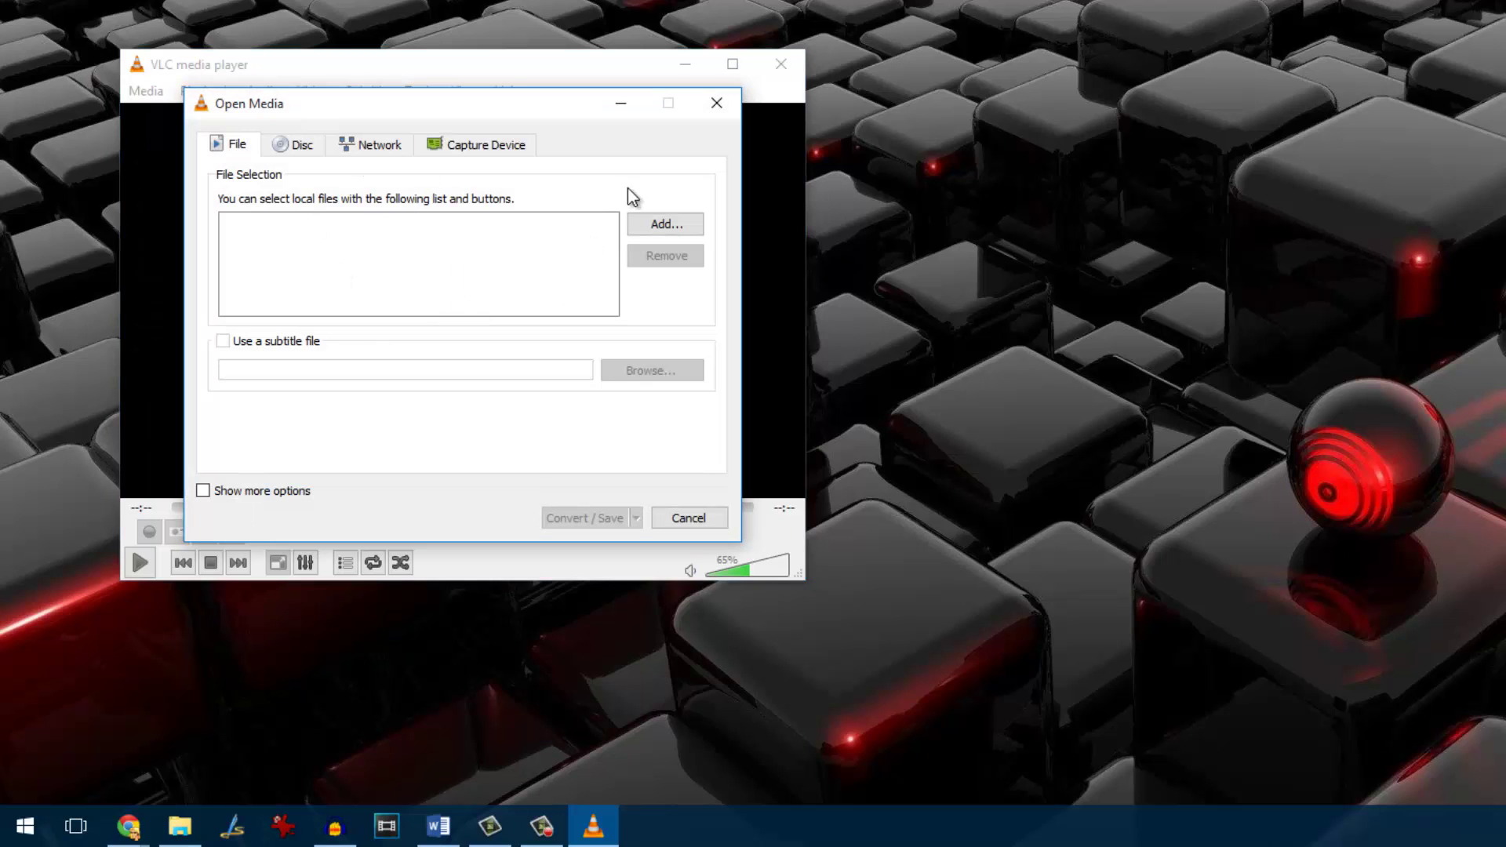
left_click(646, 229)
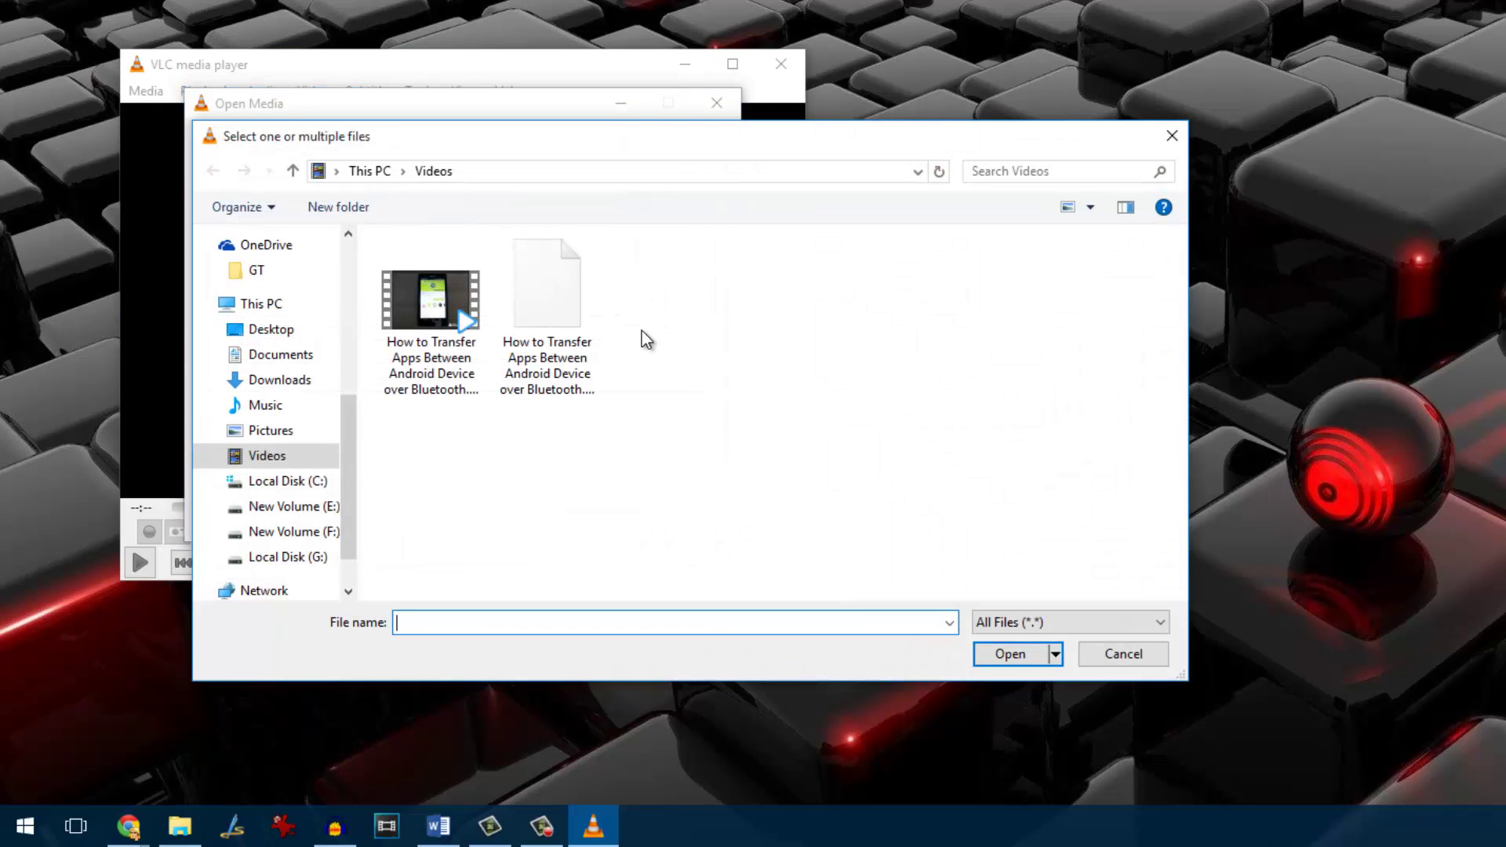
double_click(431, 306)
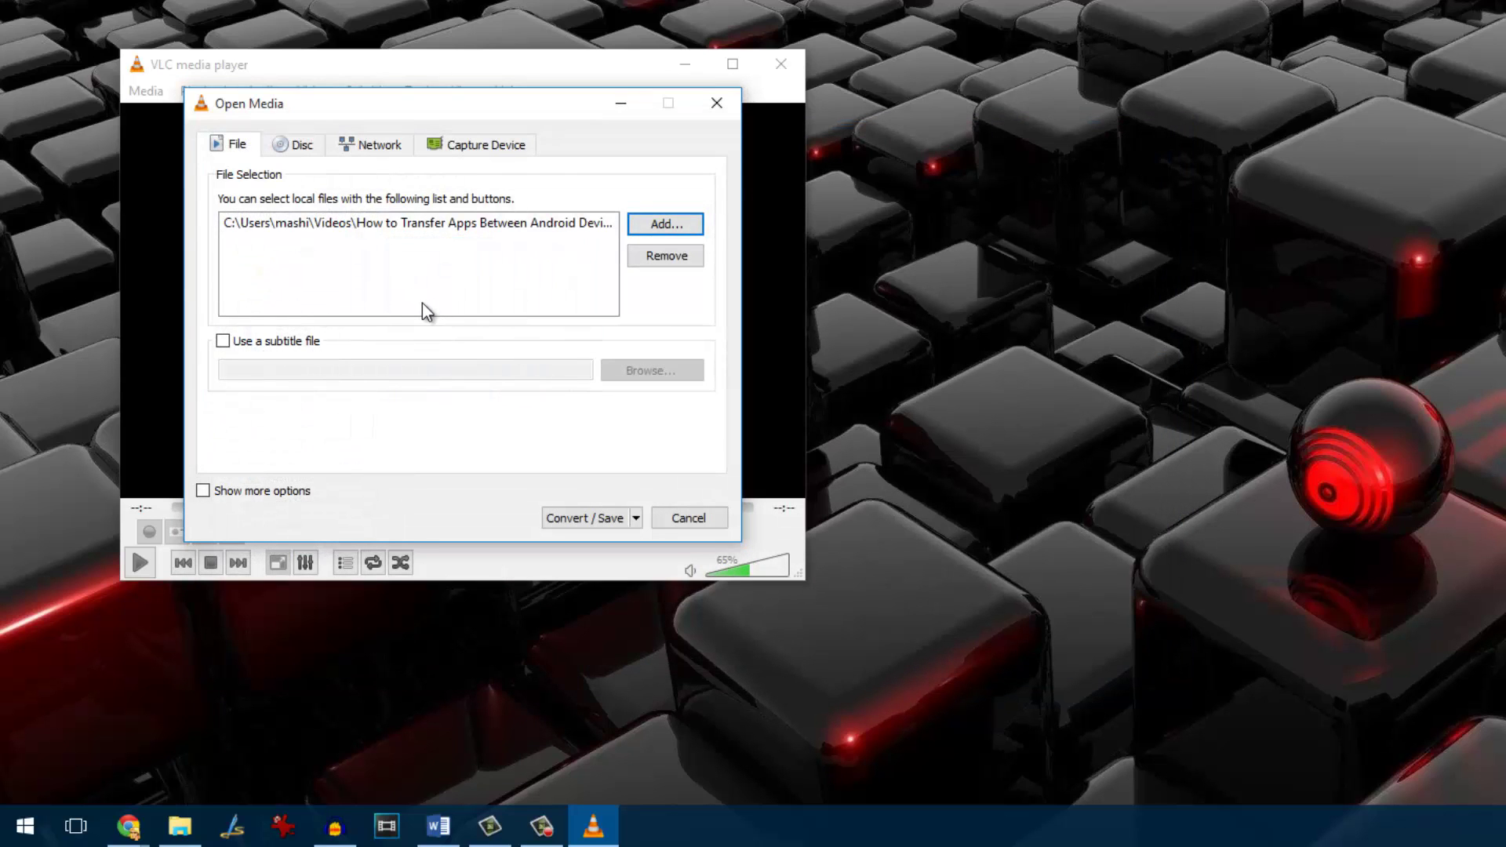
left_click(626, 524)
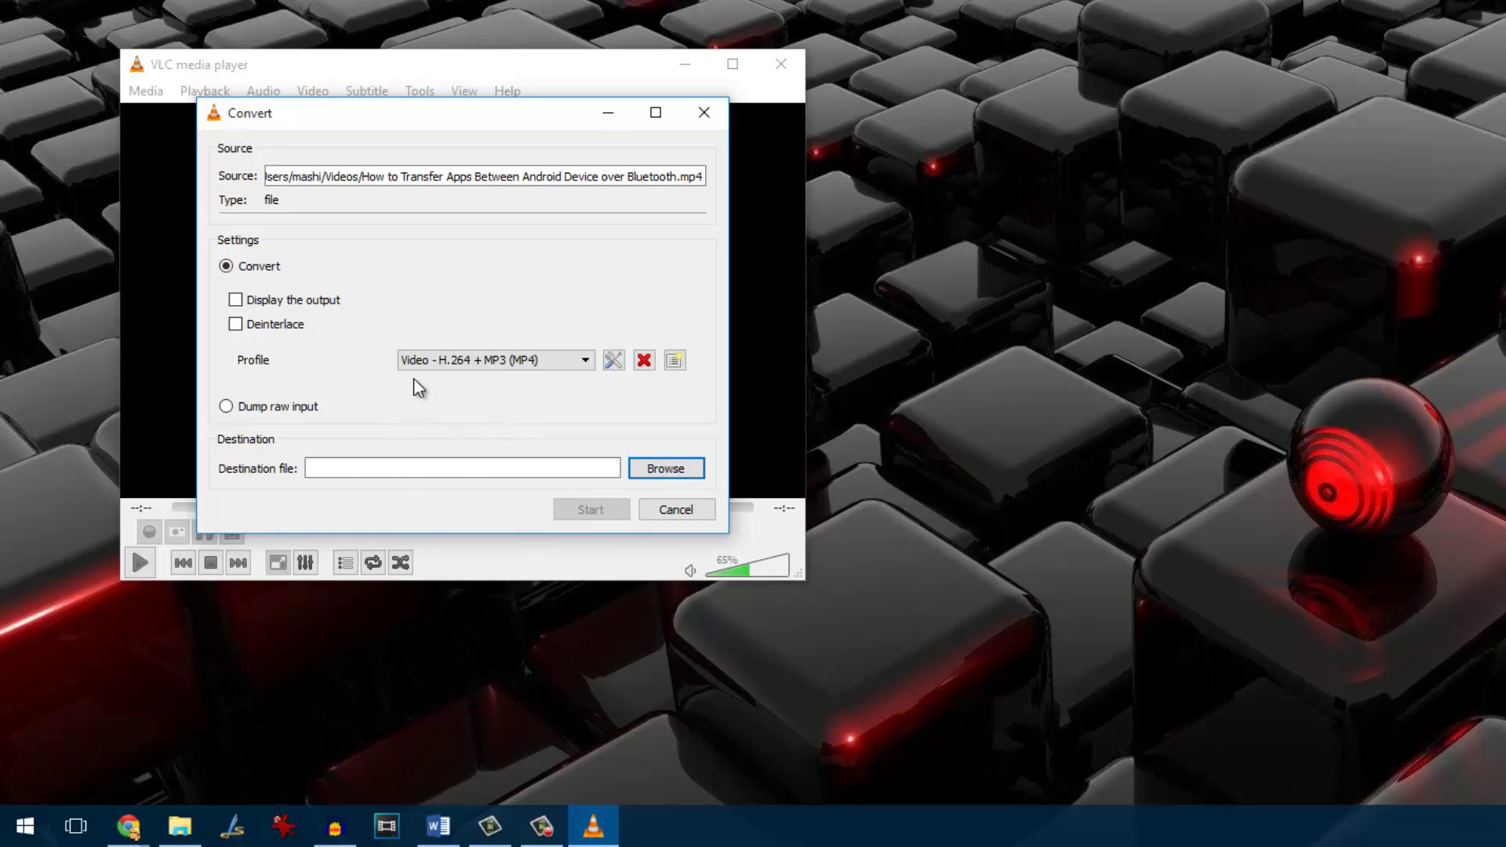
Edit the "Video - H.264 + MP3 (MP4)" profile so that audio is disabled in its audio codec settings, and save it.
left_click(505, 361)
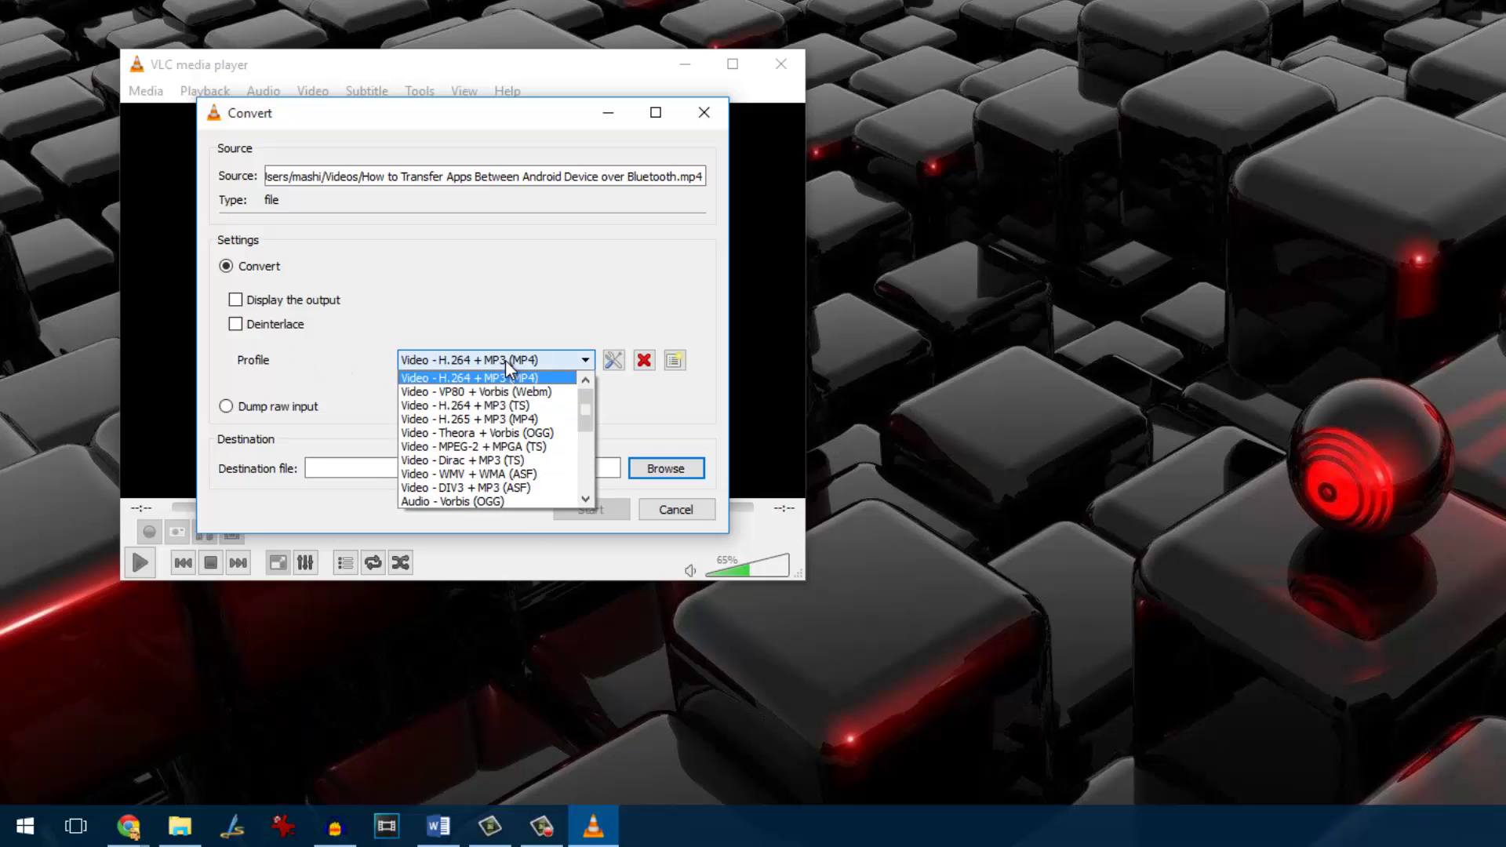
left_click(505, 361)
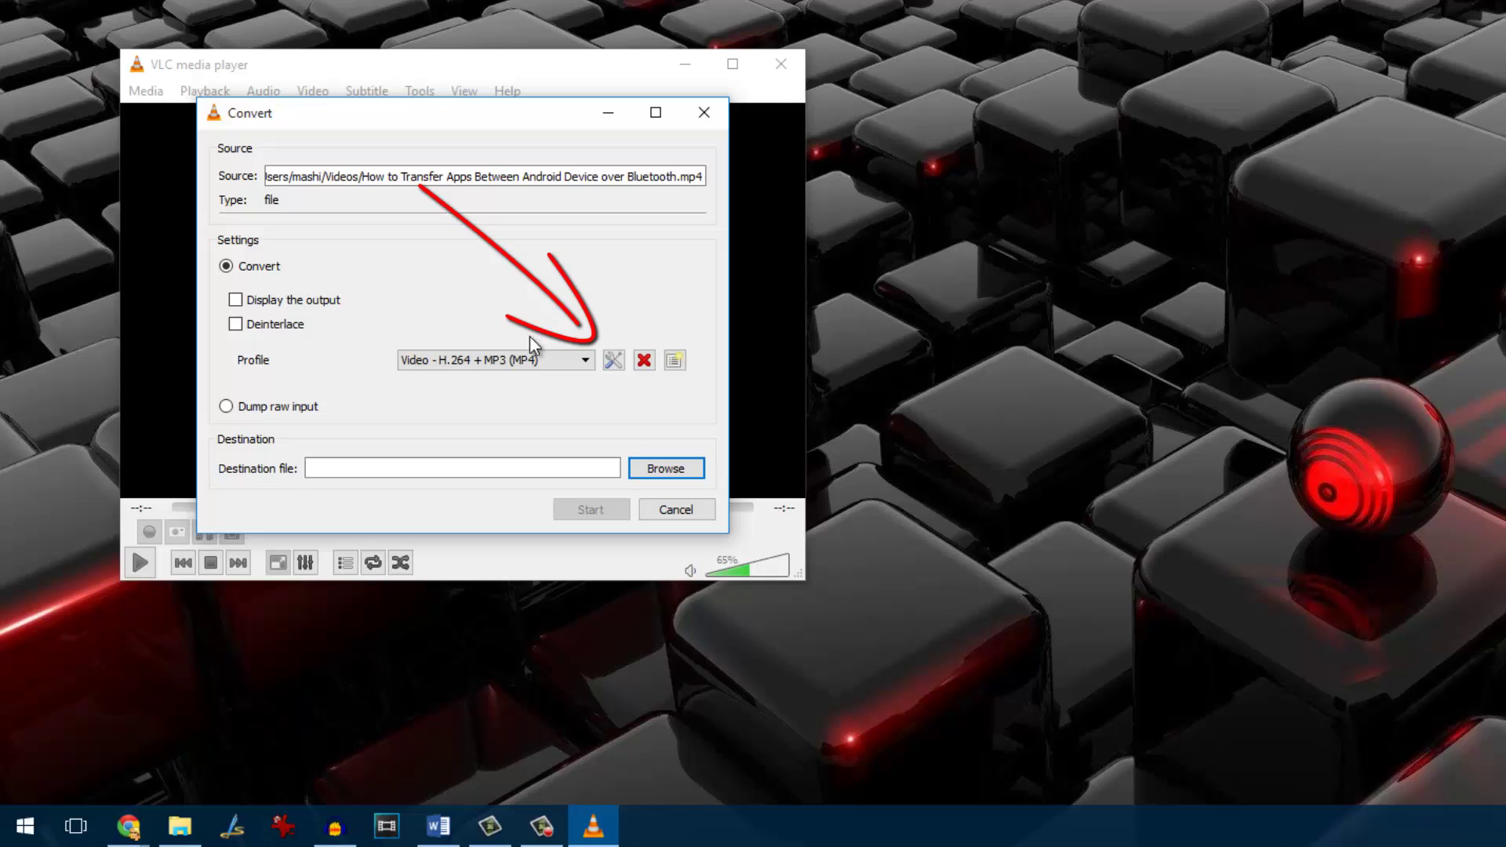
left_click(614, 361)
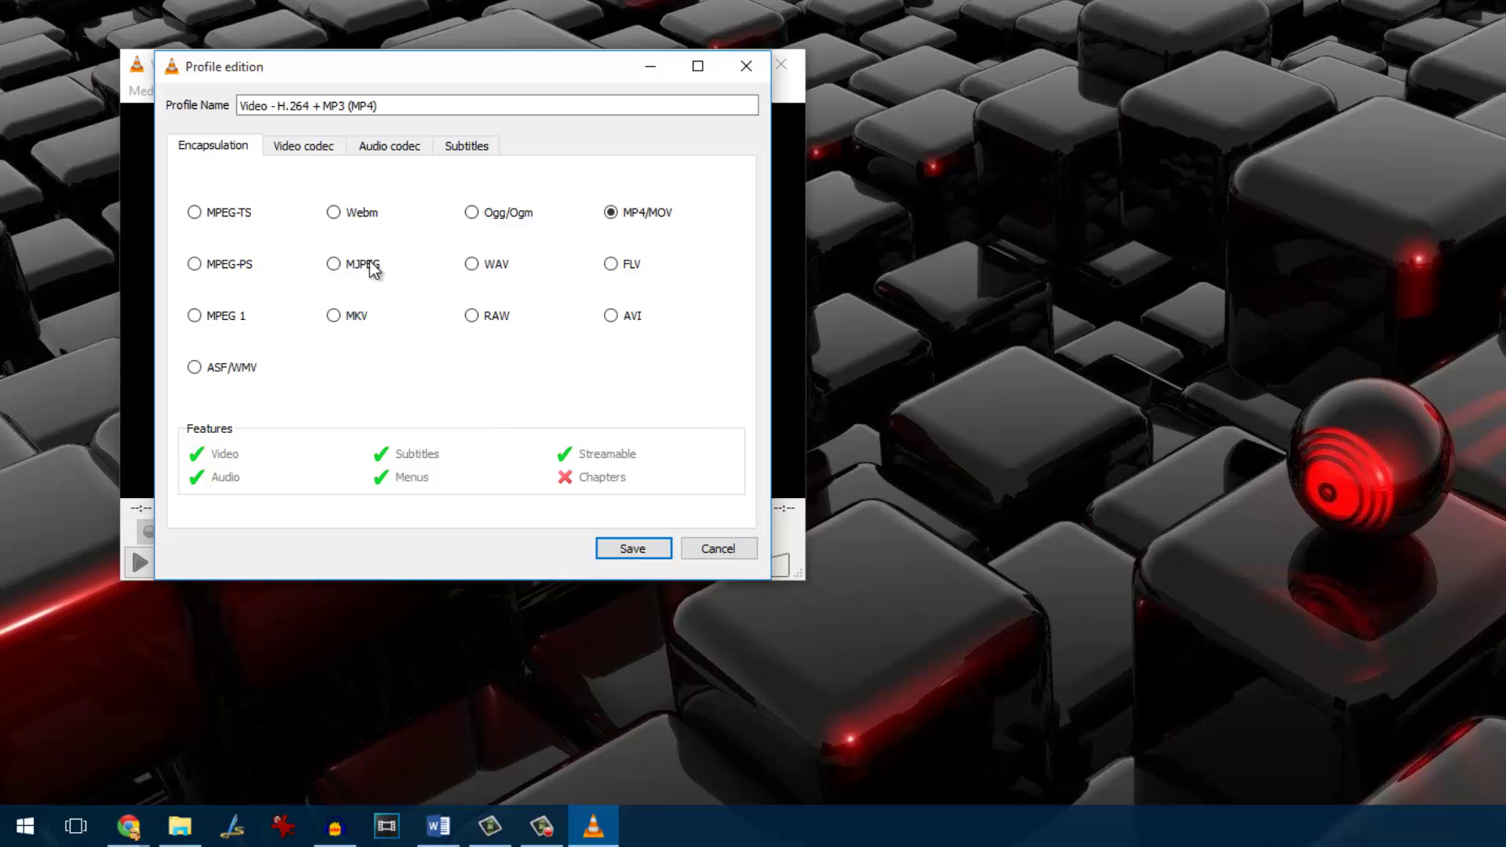
left_click(408, 149)
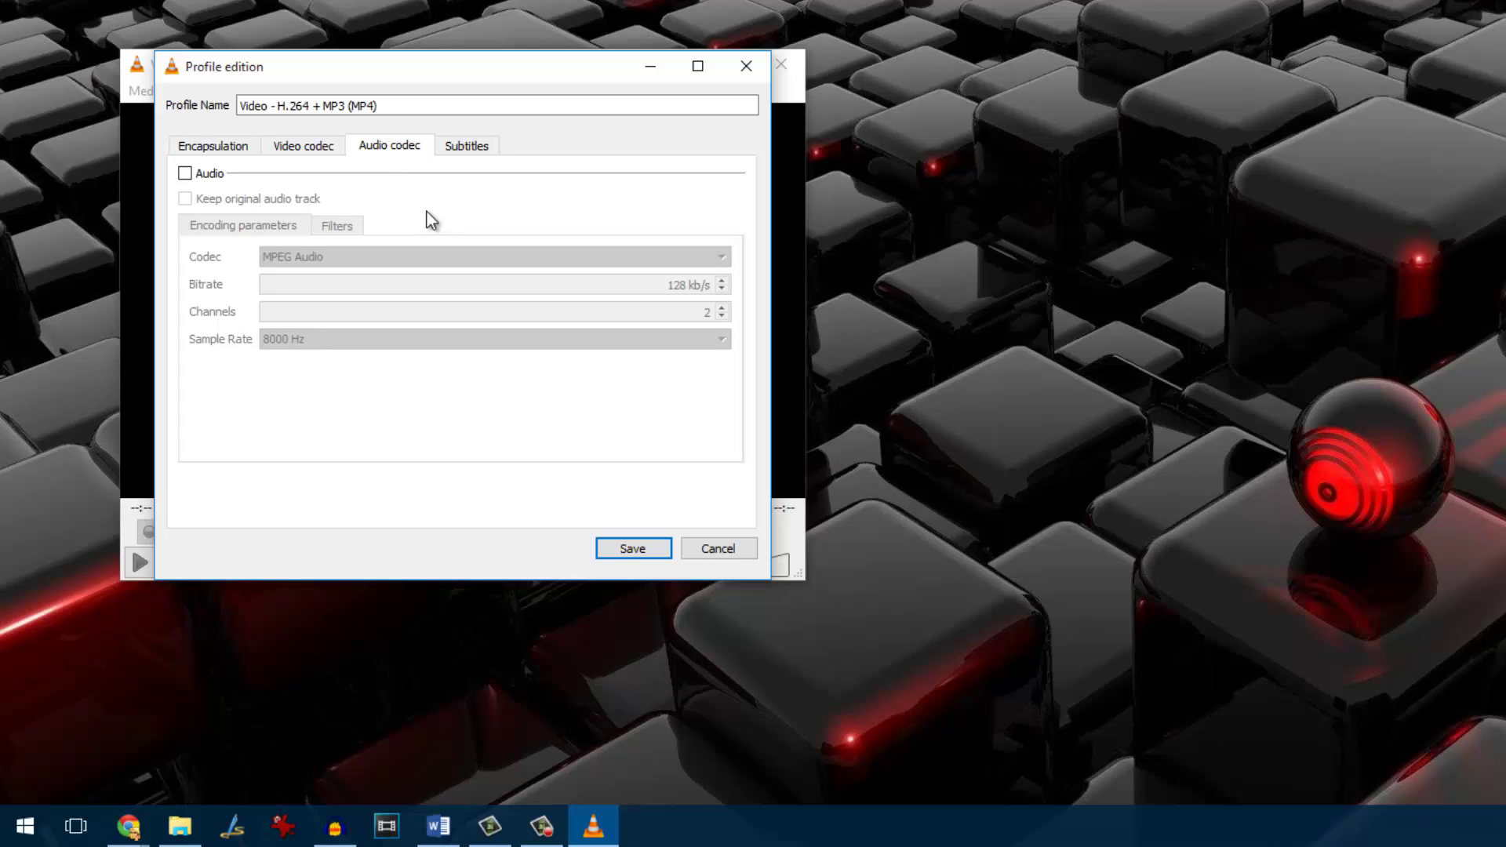
left_click(198, 179)
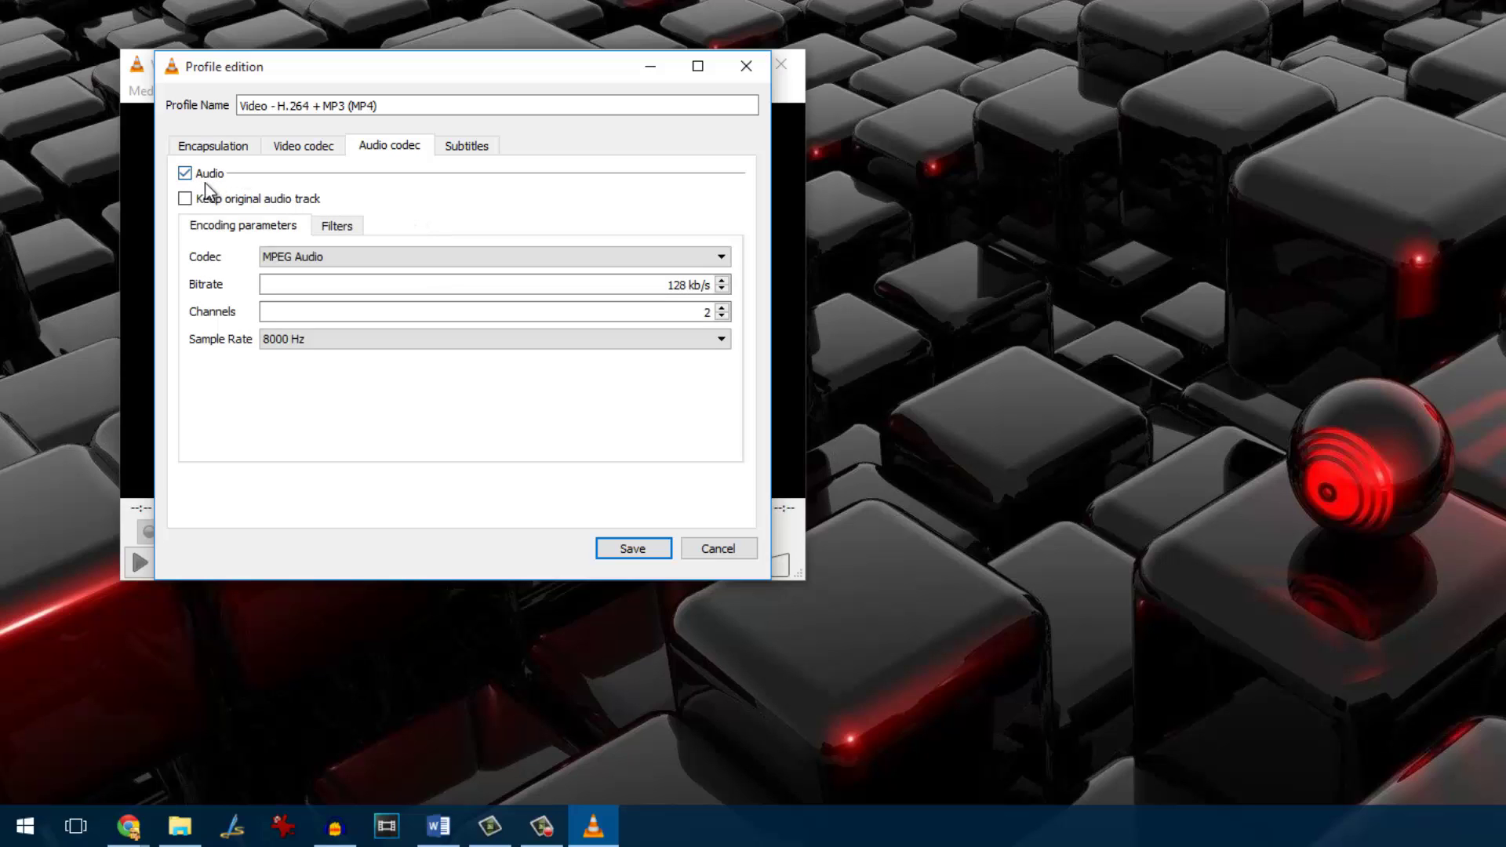
left_click(203, 178)
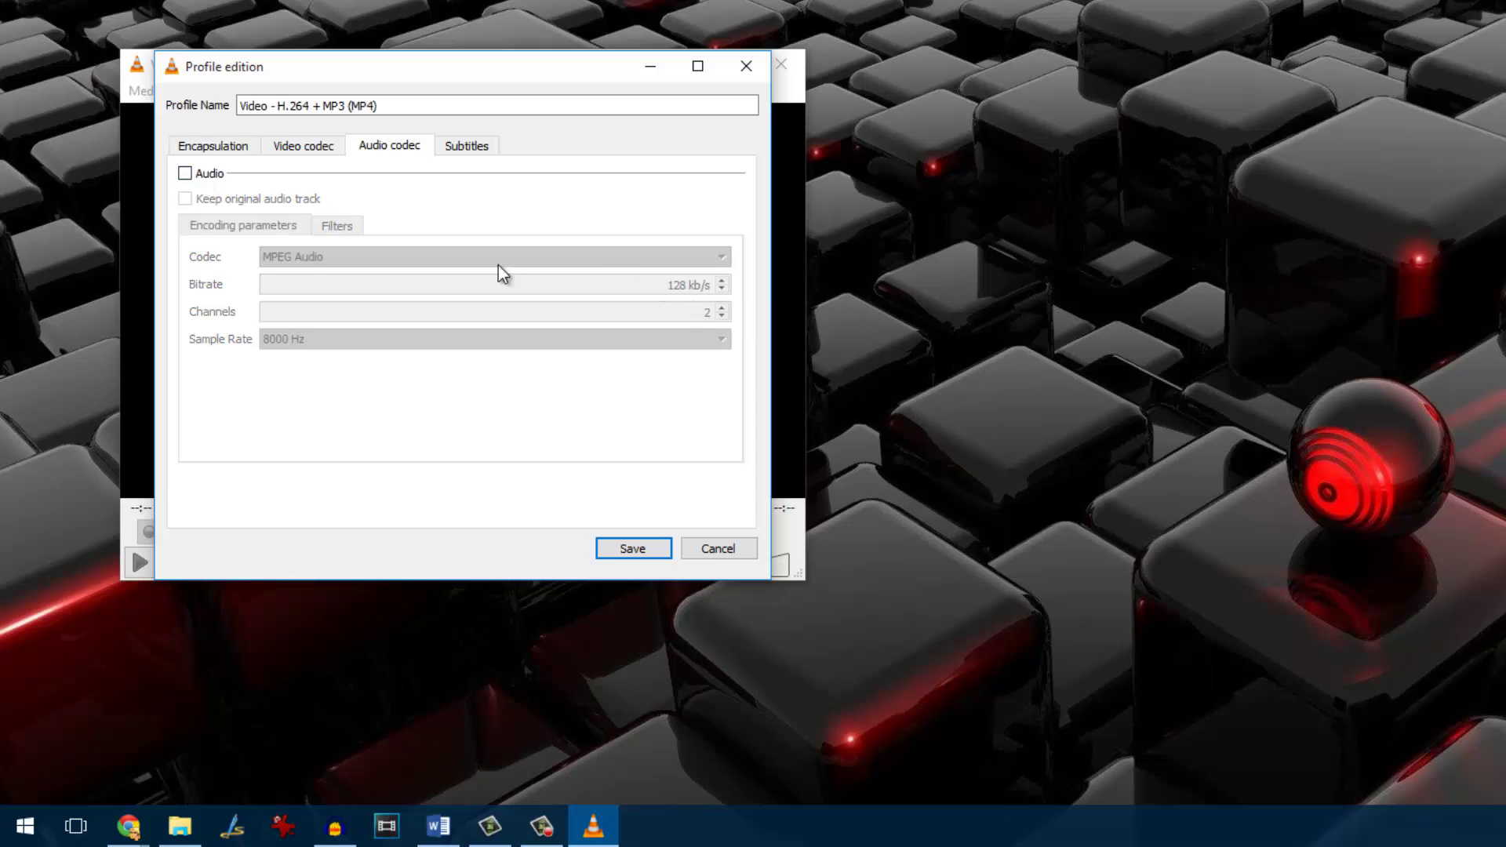
left_click(614, 545)
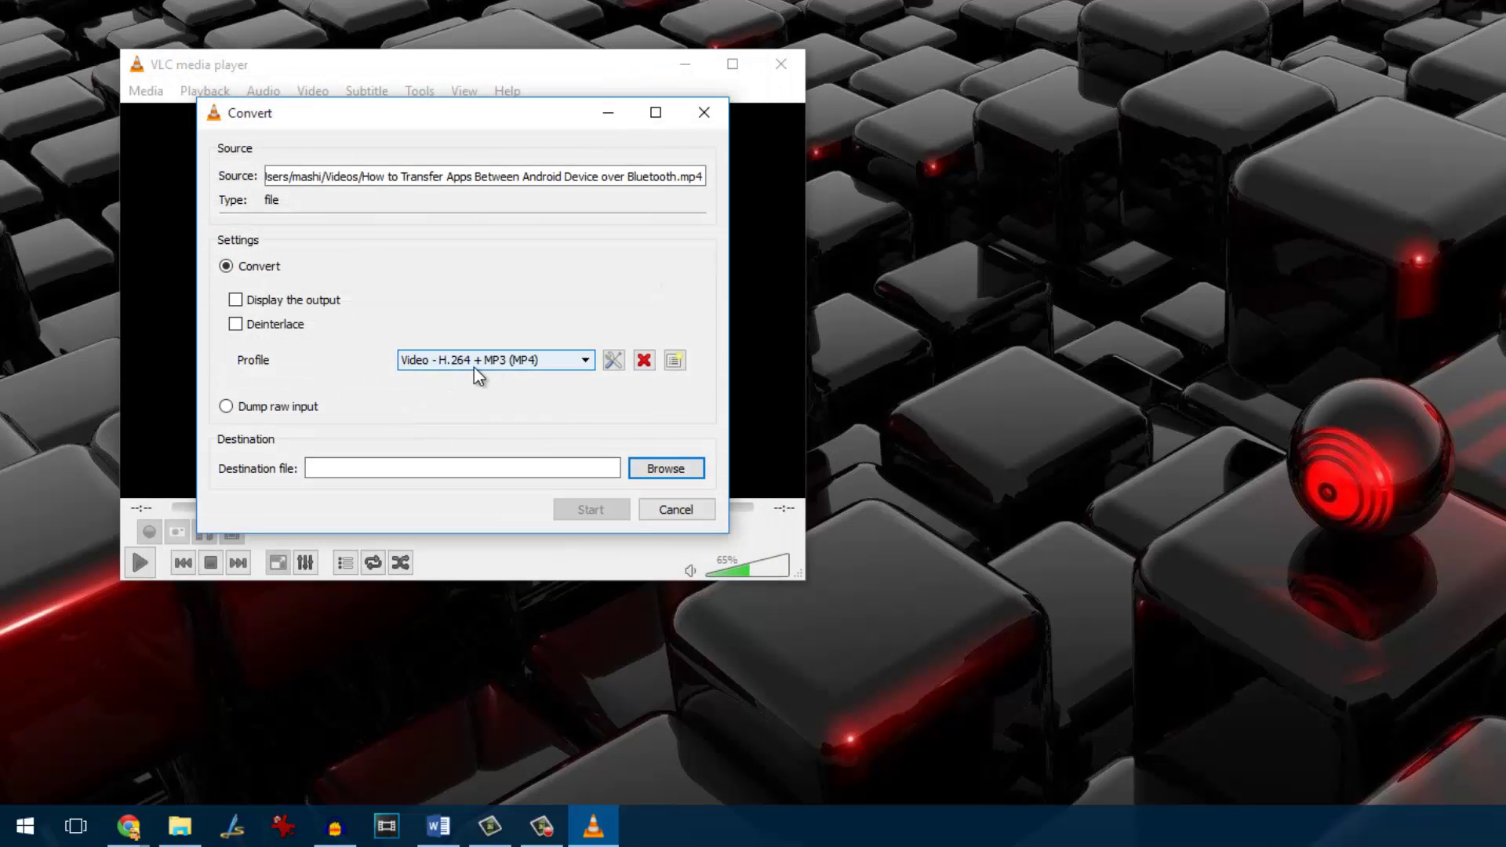
Set the destination file to Test.mp4 on the Desktop and start the conversion.
left_click(573, 463)
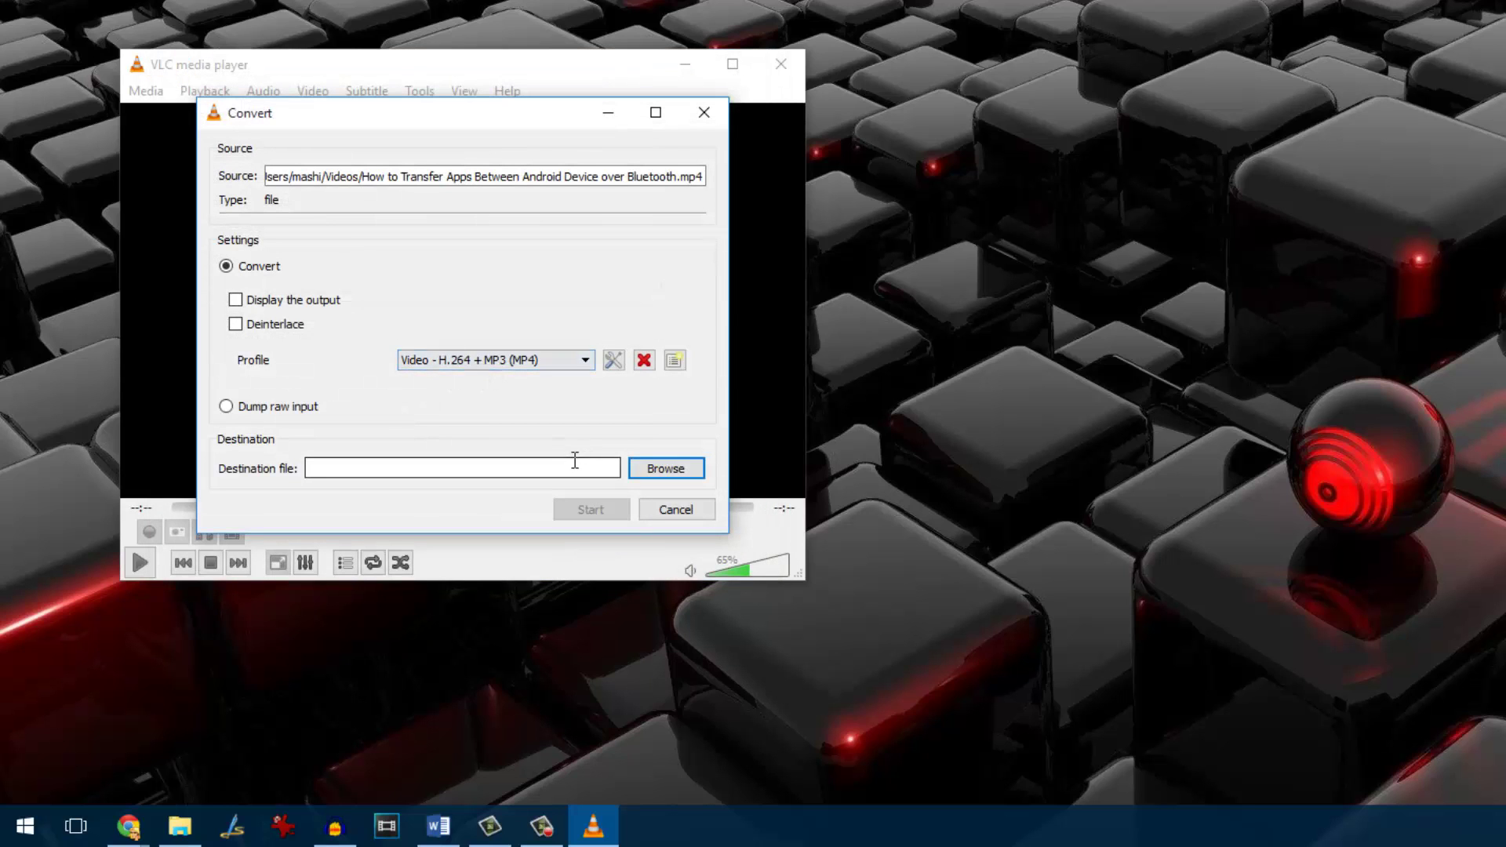
left_click(666, 469)
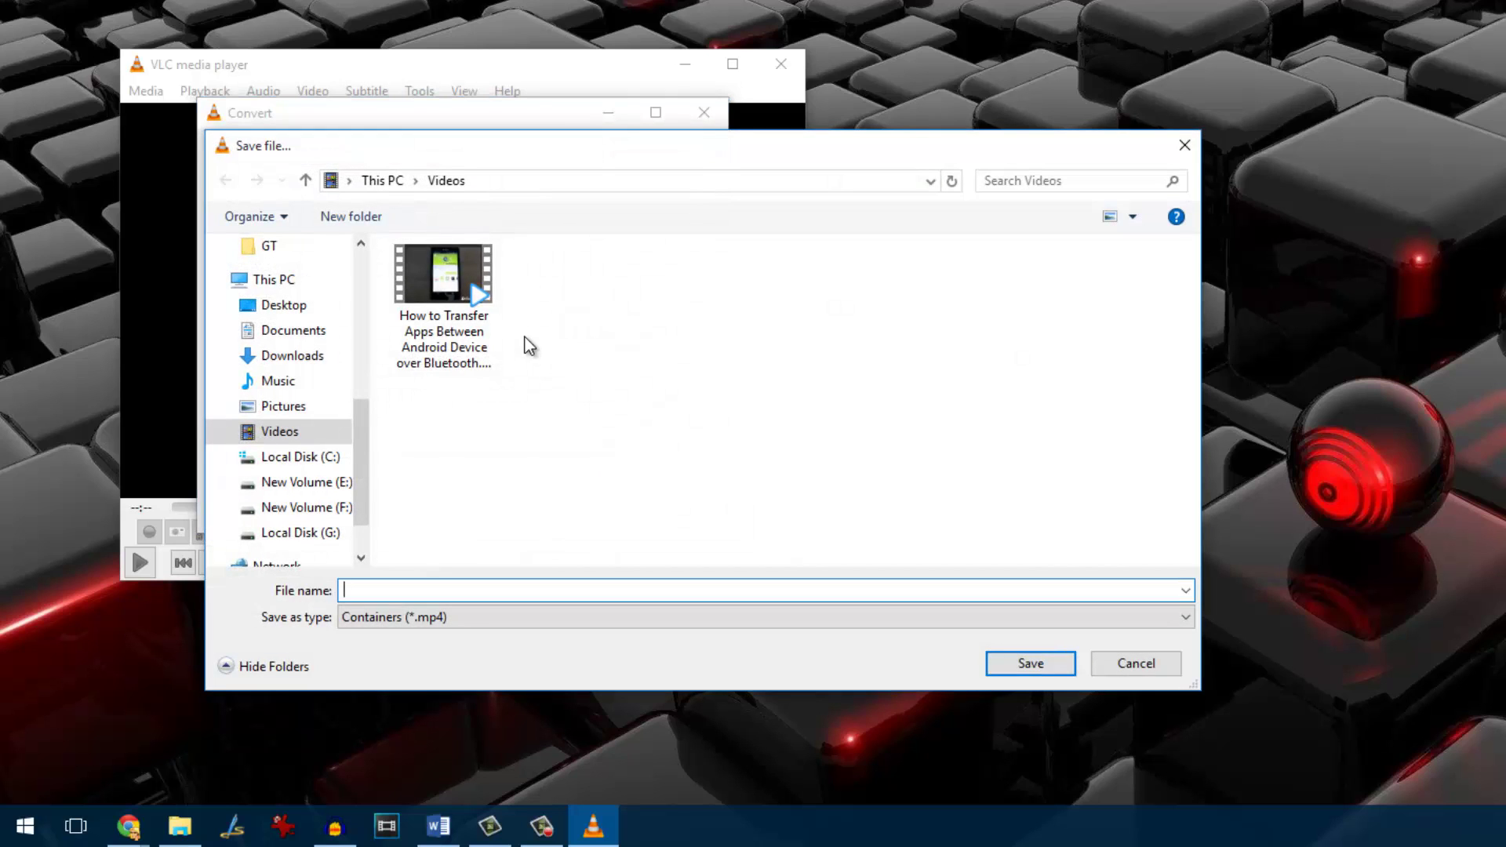
left_click(312, 308)
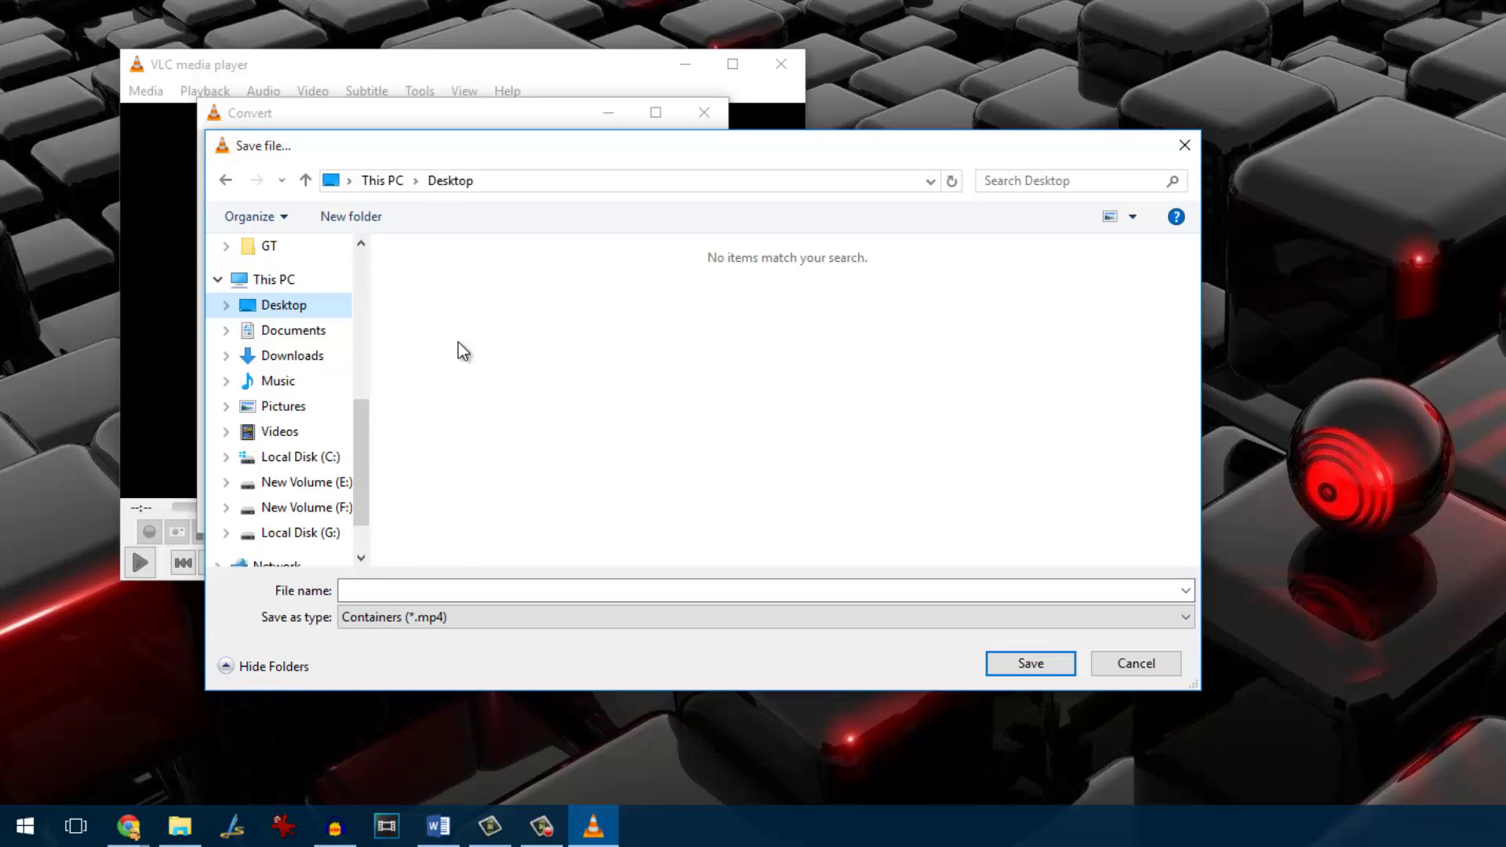
key("Up")
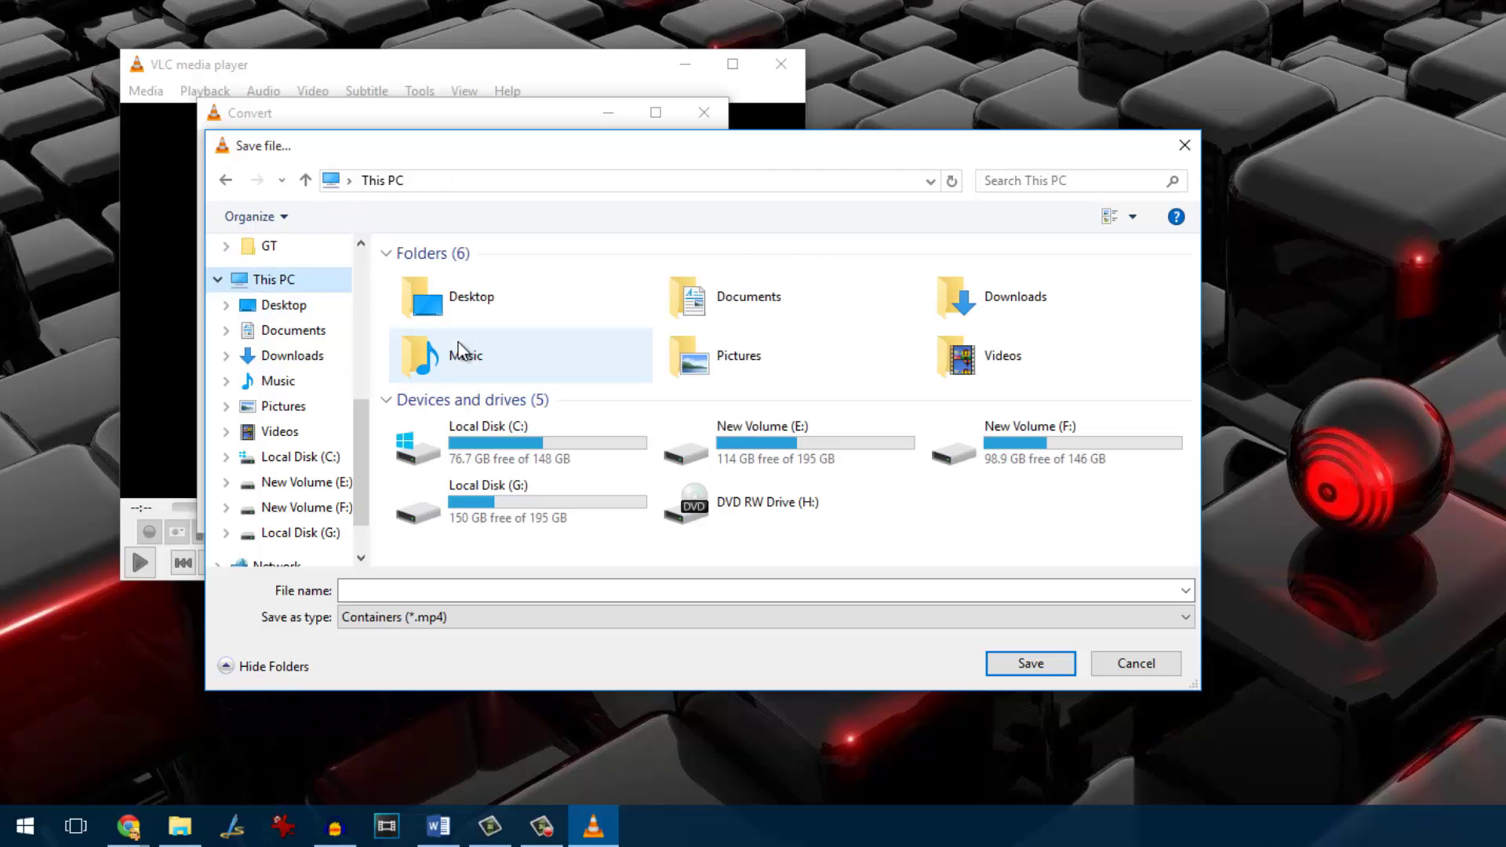
key("Tab")
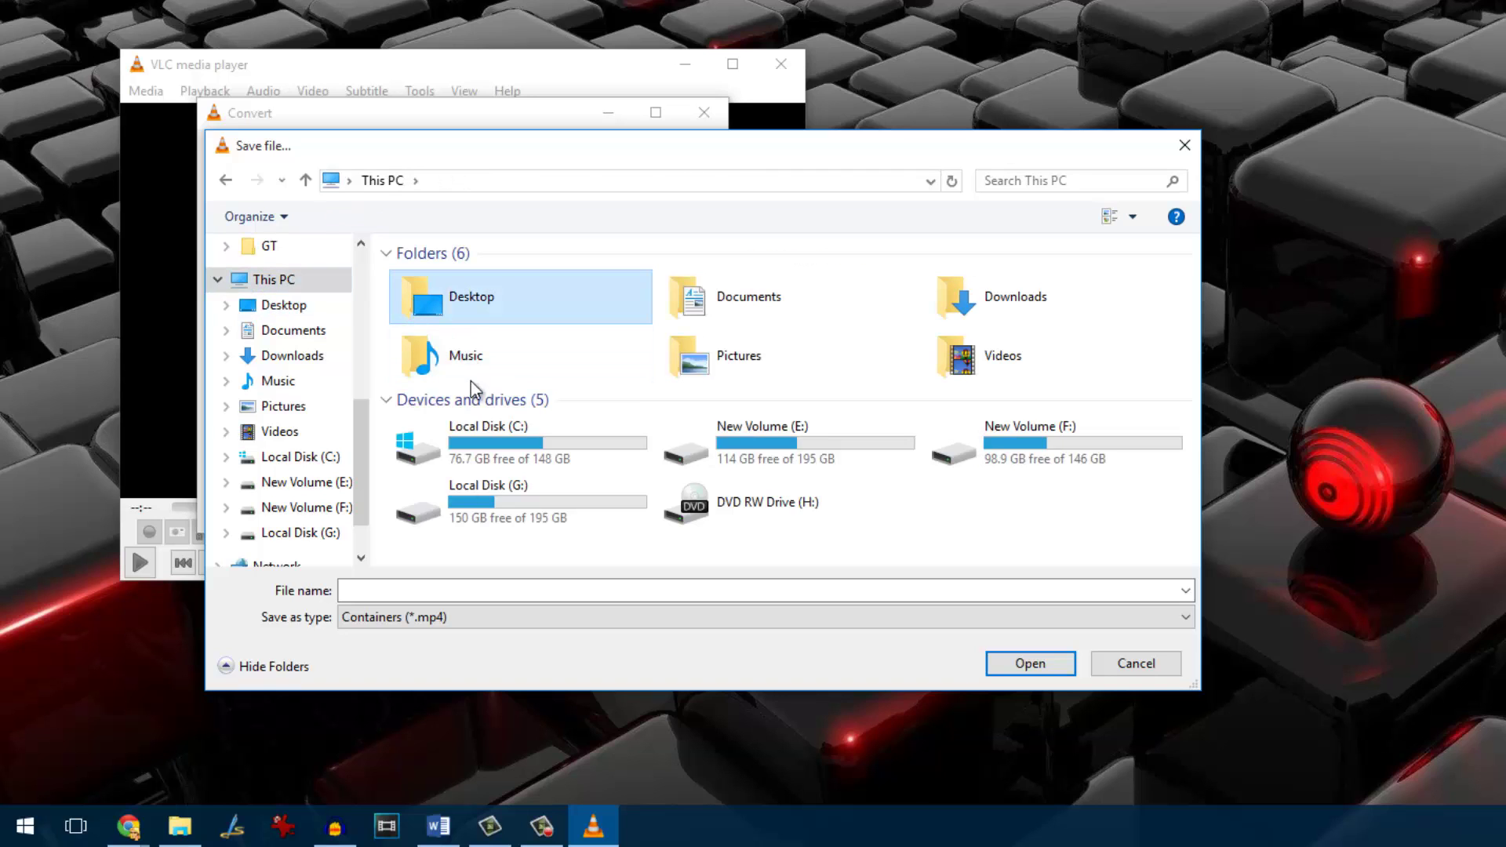
left_click(1023, 670)
left_click(463, 593)
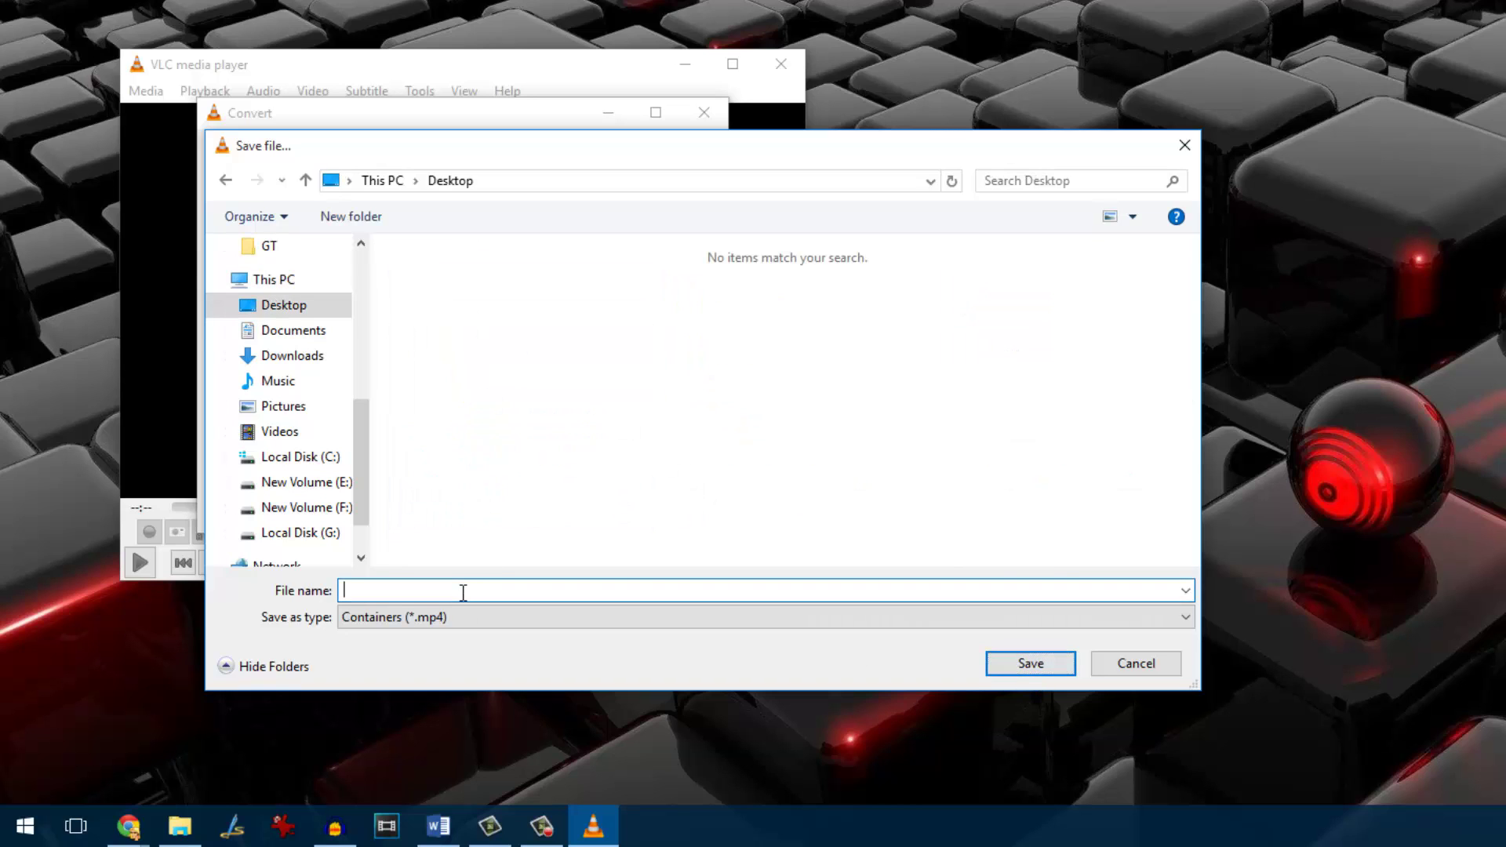
type("Test")
left_click(1031, 667)
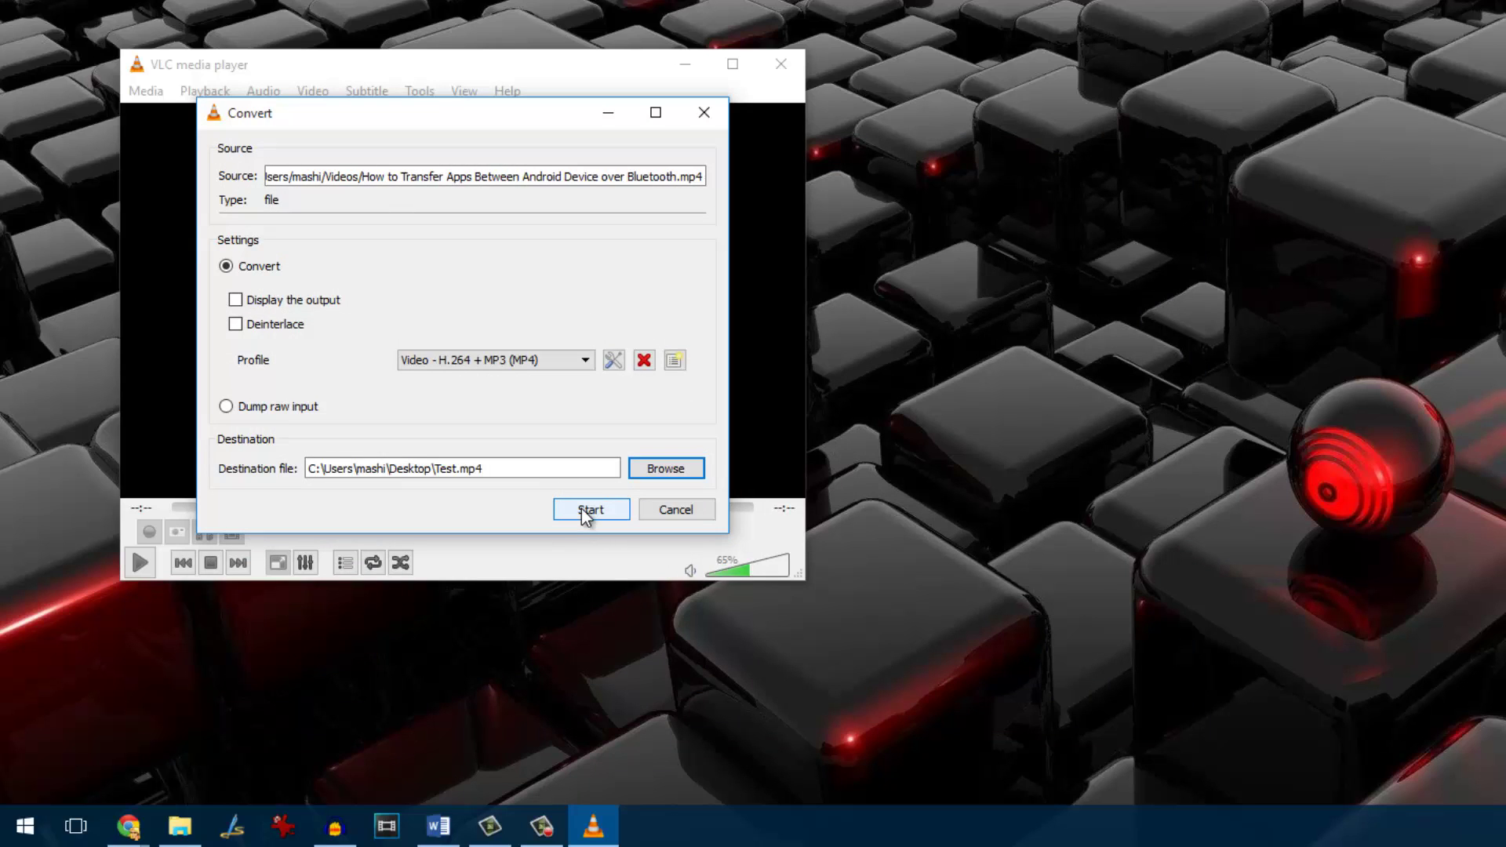
left_click(590, 509)
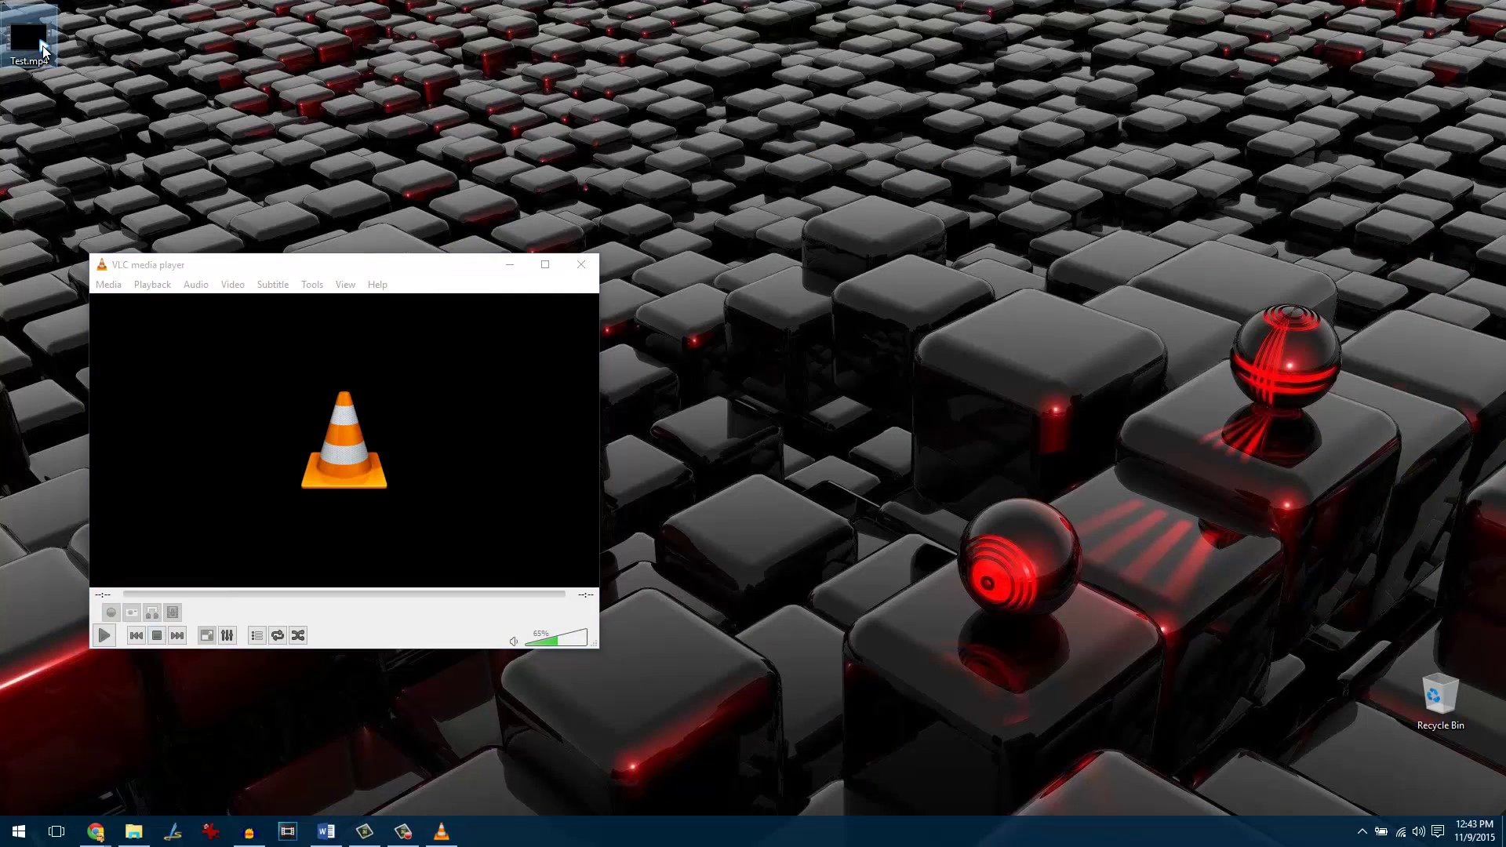
Play the converted Test.mp4 from the desktop to check it for sound, and close the player.
key("Return")
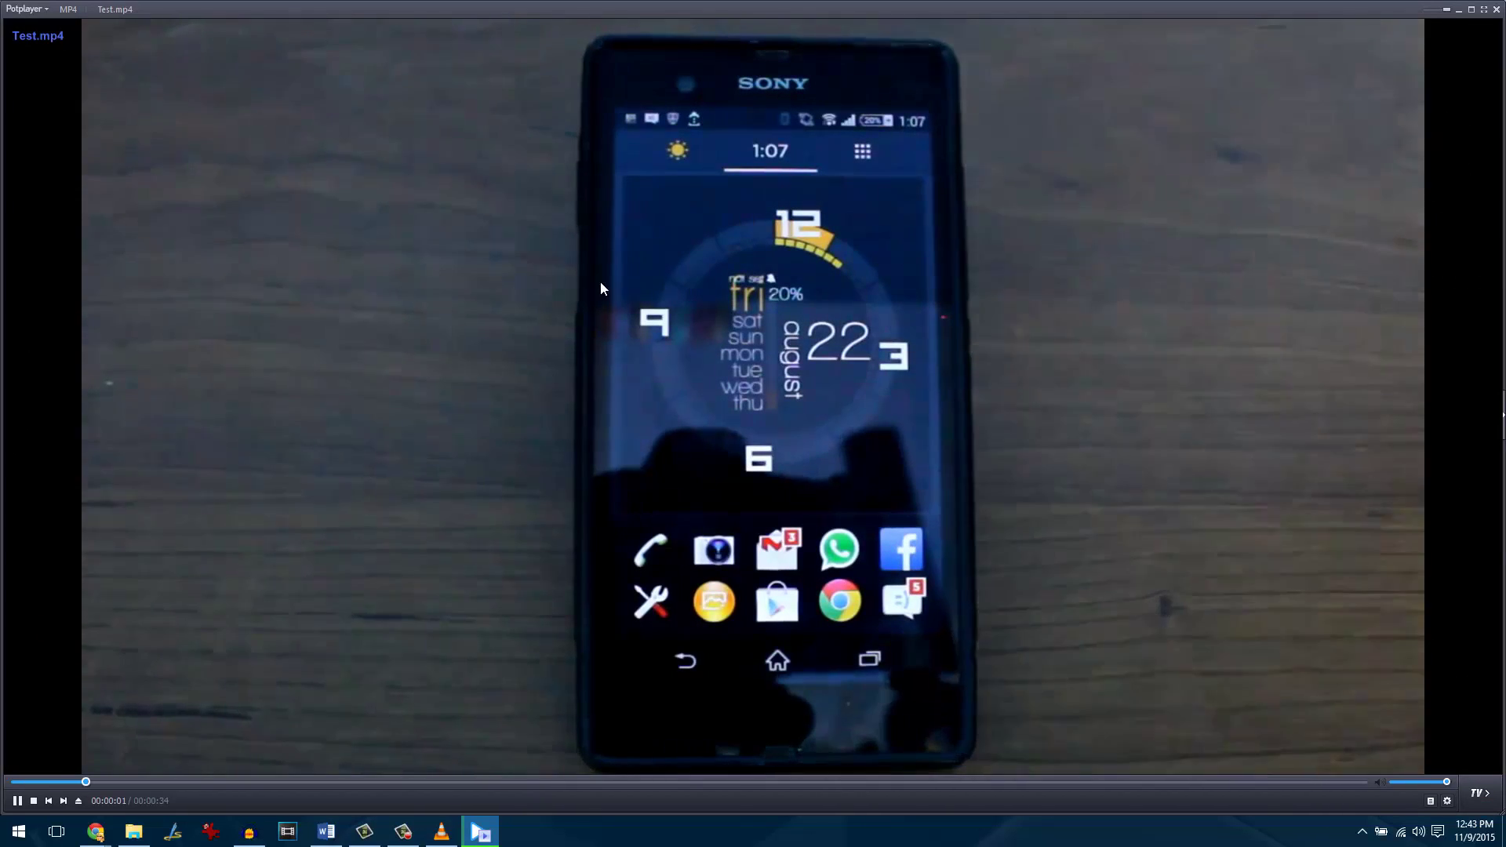
left_click(1497, 9)
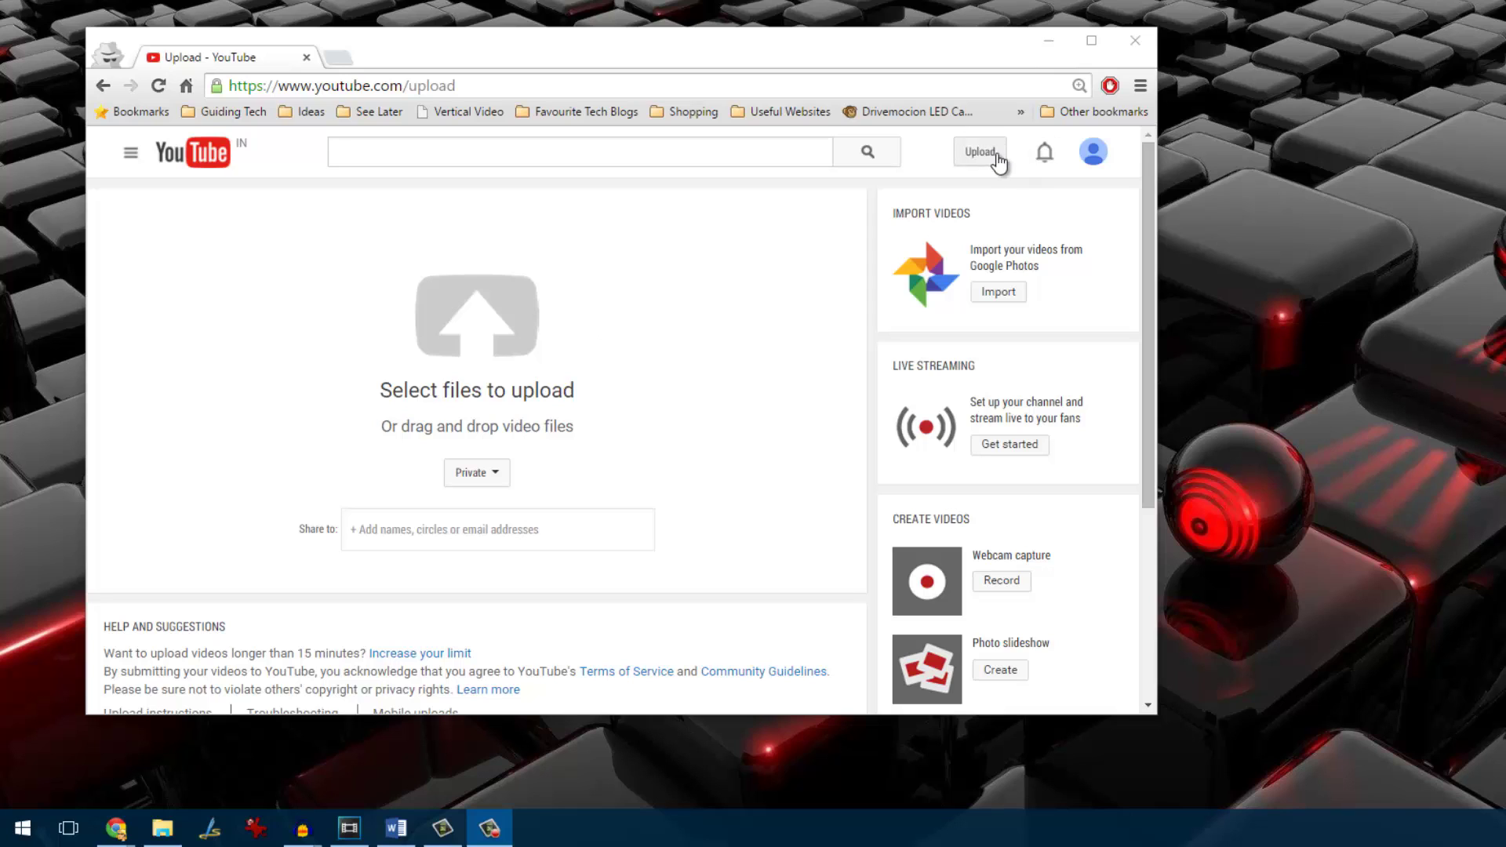
Review the privacy choices on YouTube's upload page in Chrome, and open the Video Editor through Creator Studio.
left_click(502, 478)
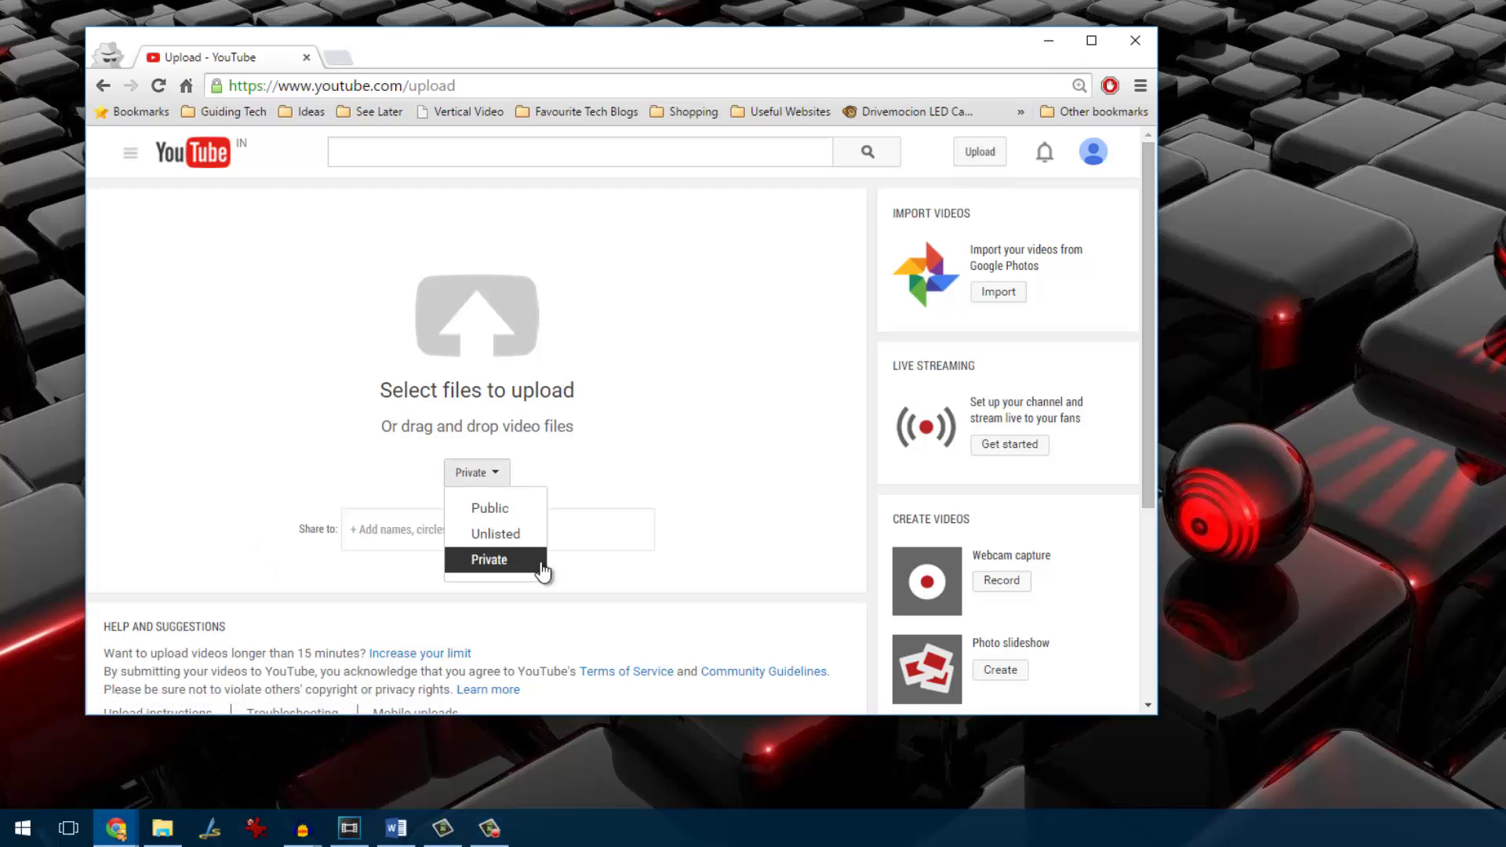
left_click(614, 442)
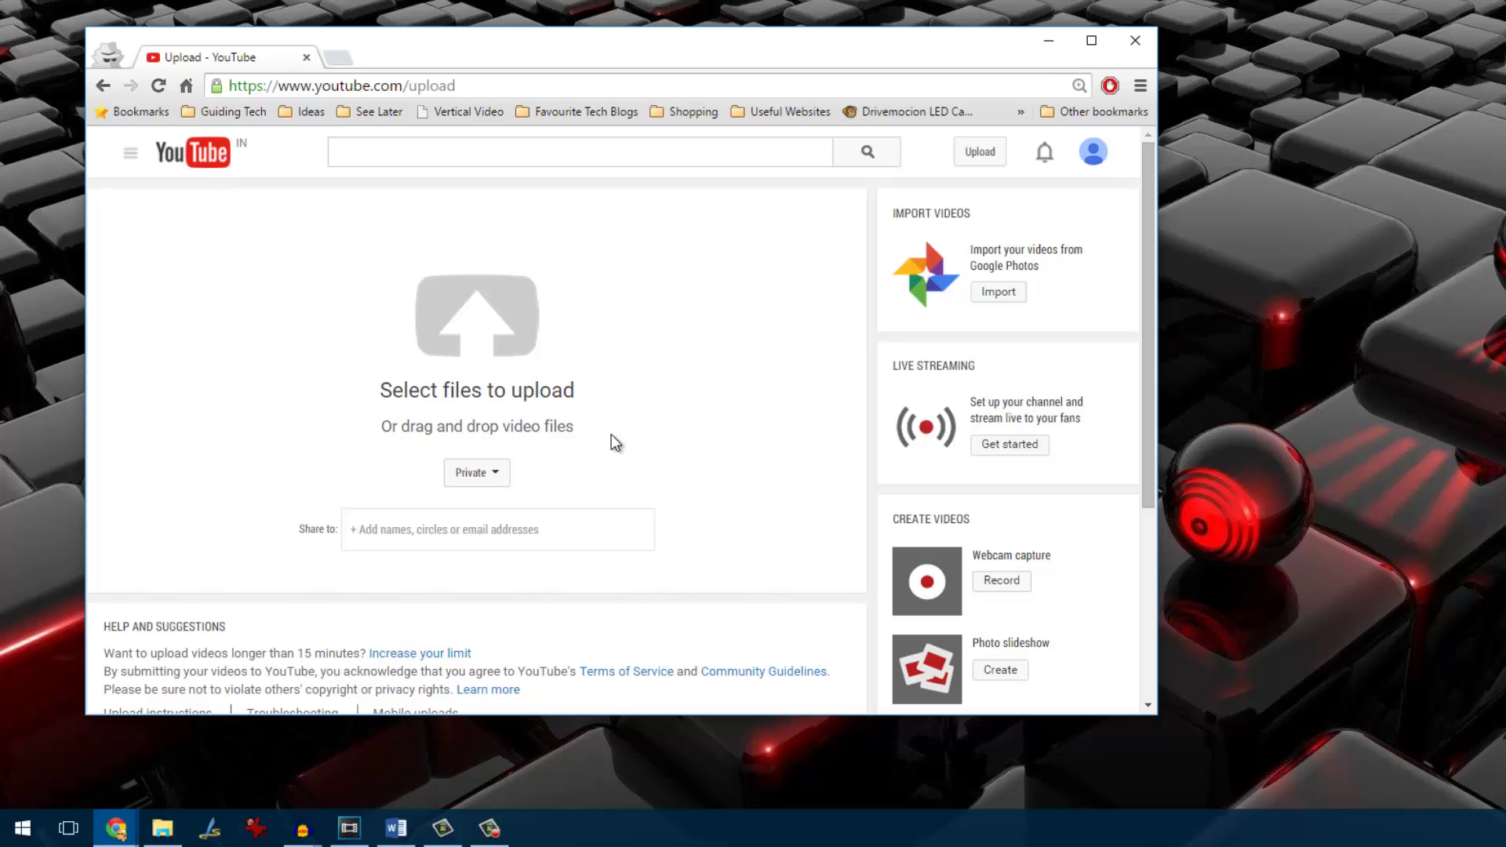
left_click(1093, 152)
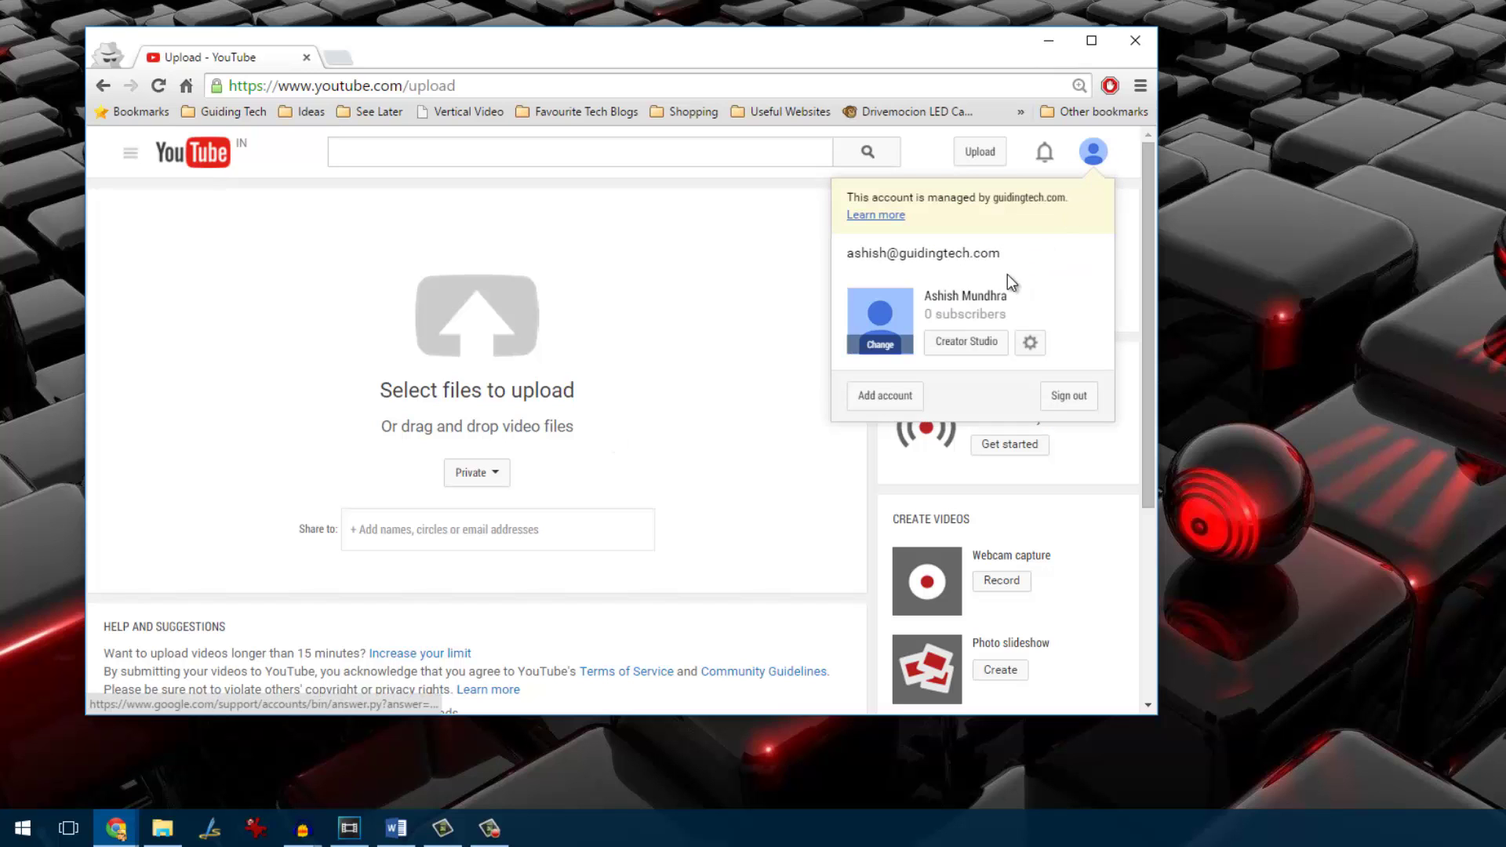
left_click(976, 352)
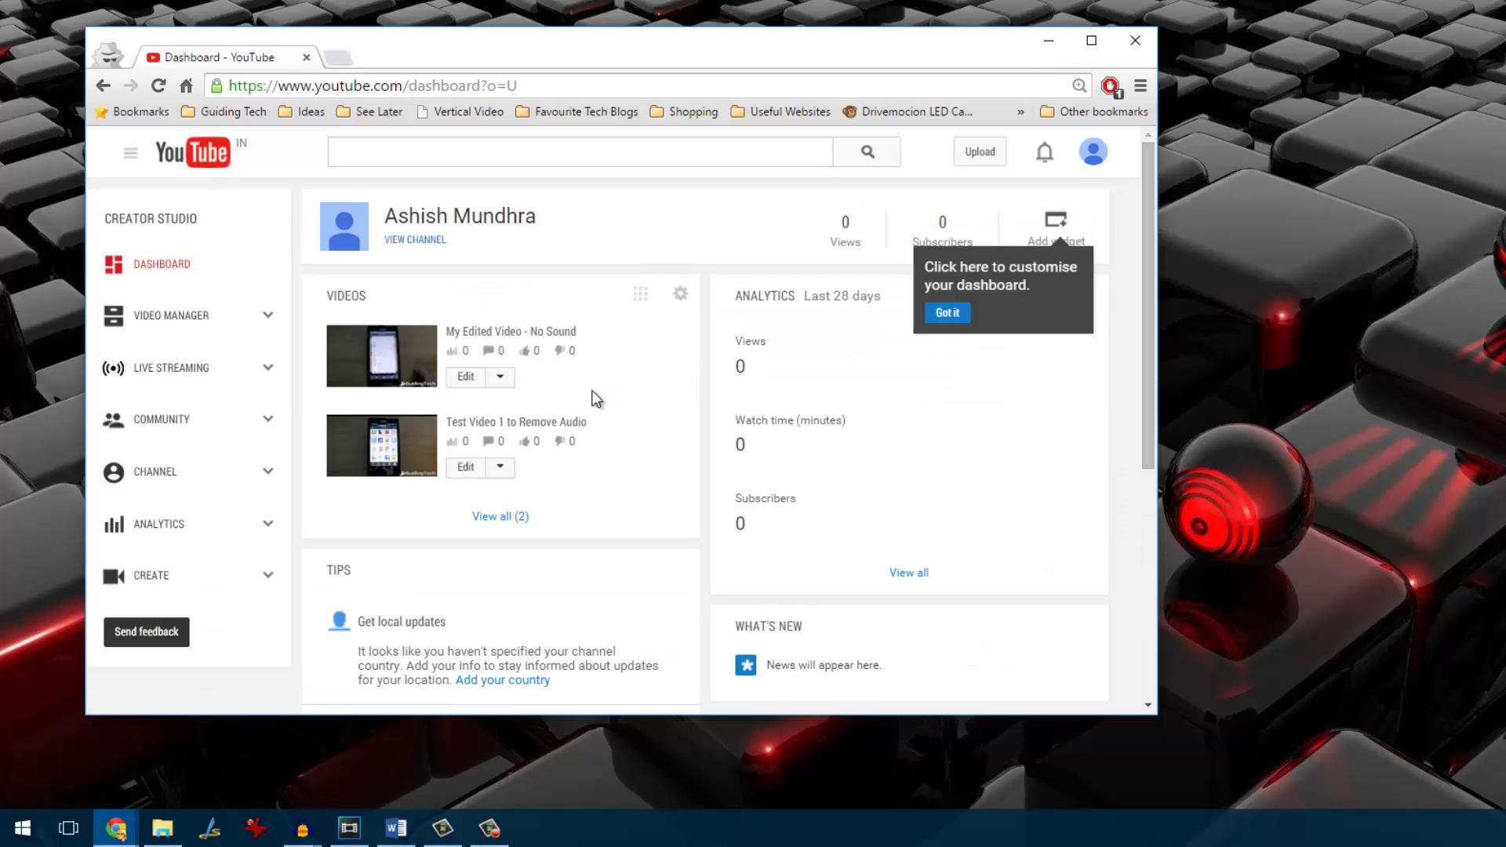
left_click(590, 422)
left_click(226, 575)
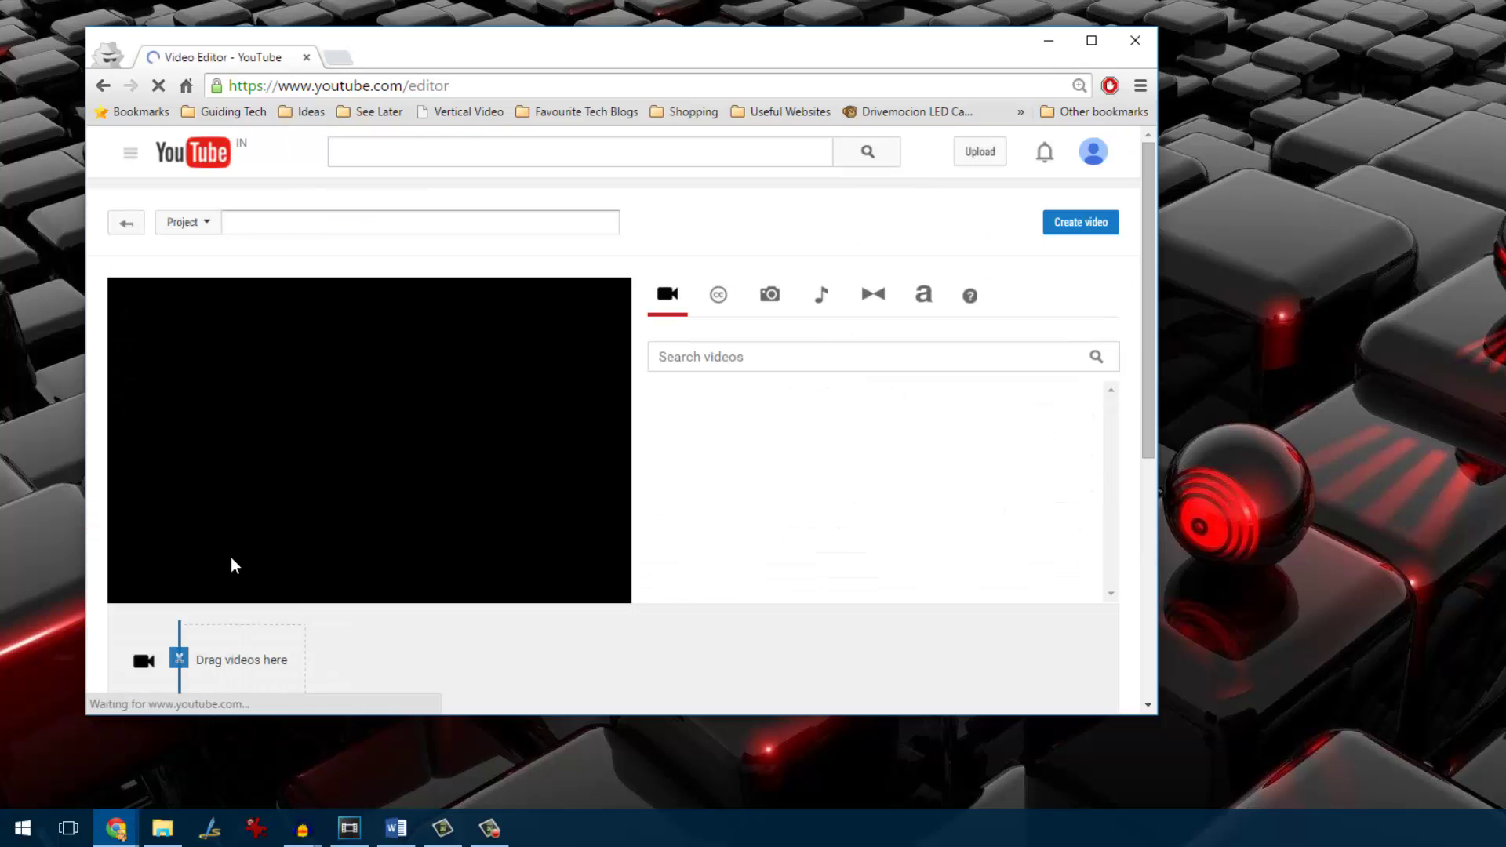
Add the uploaded clip "Test Video 1 to Remove Audio" to the video track of the project timeline.
scroll(242, 575, "down", 2)
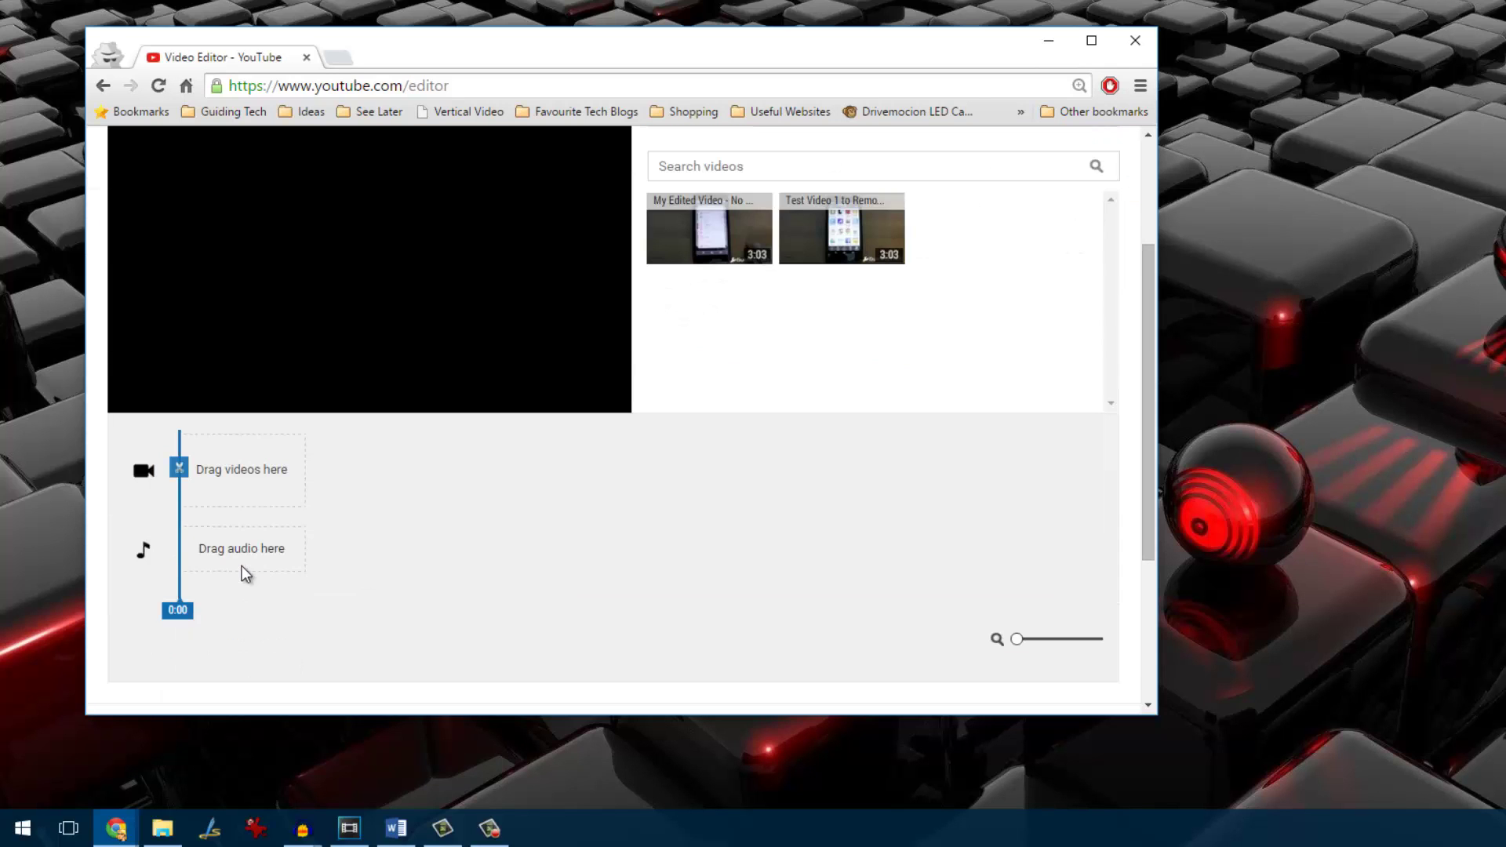
scroll(241, 571, "up", 1)
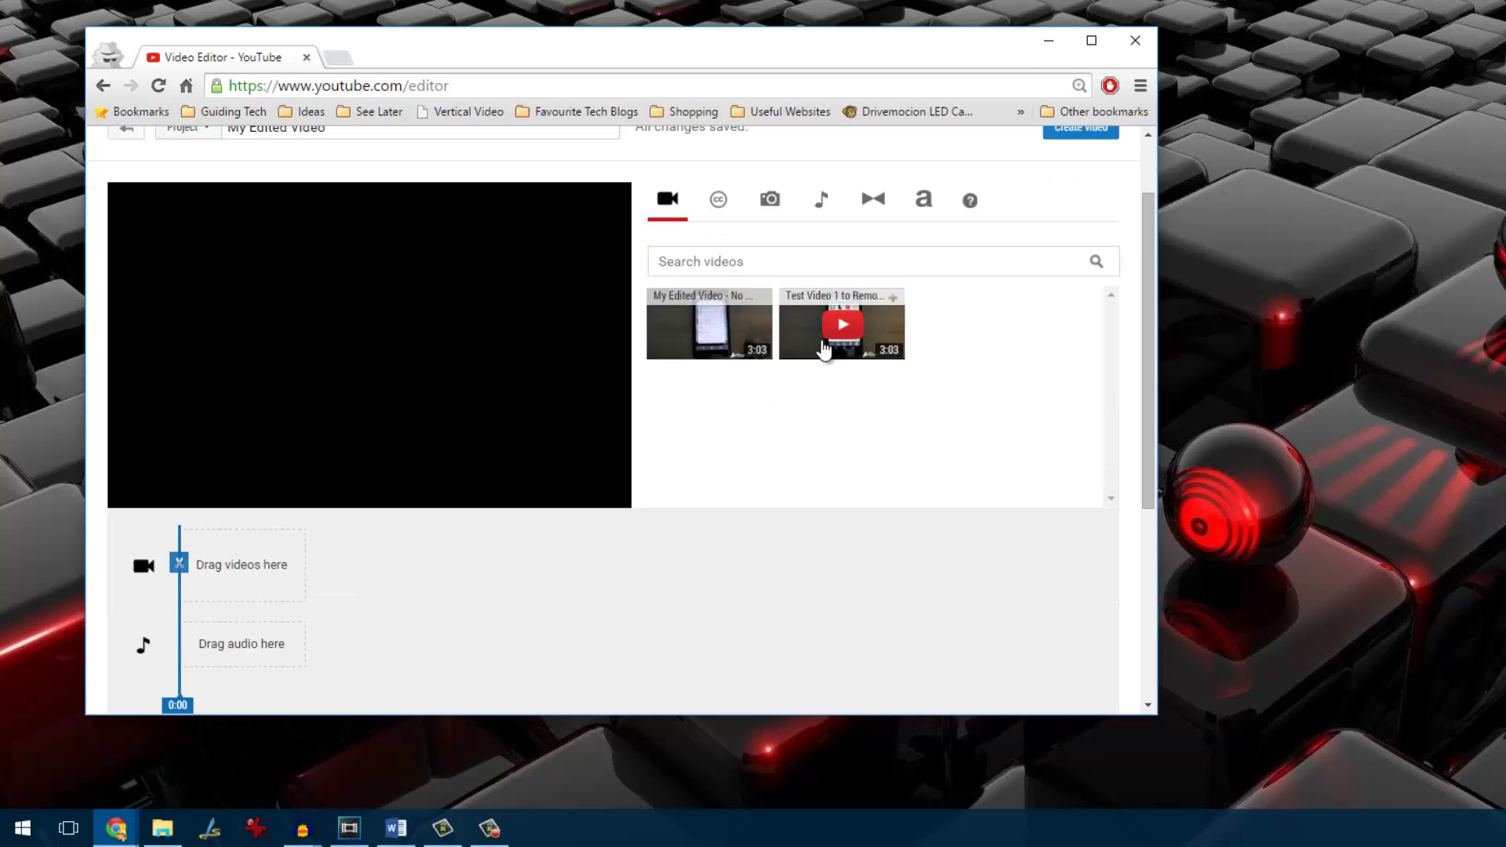
left_click_drag(801, 358, 356, 546)
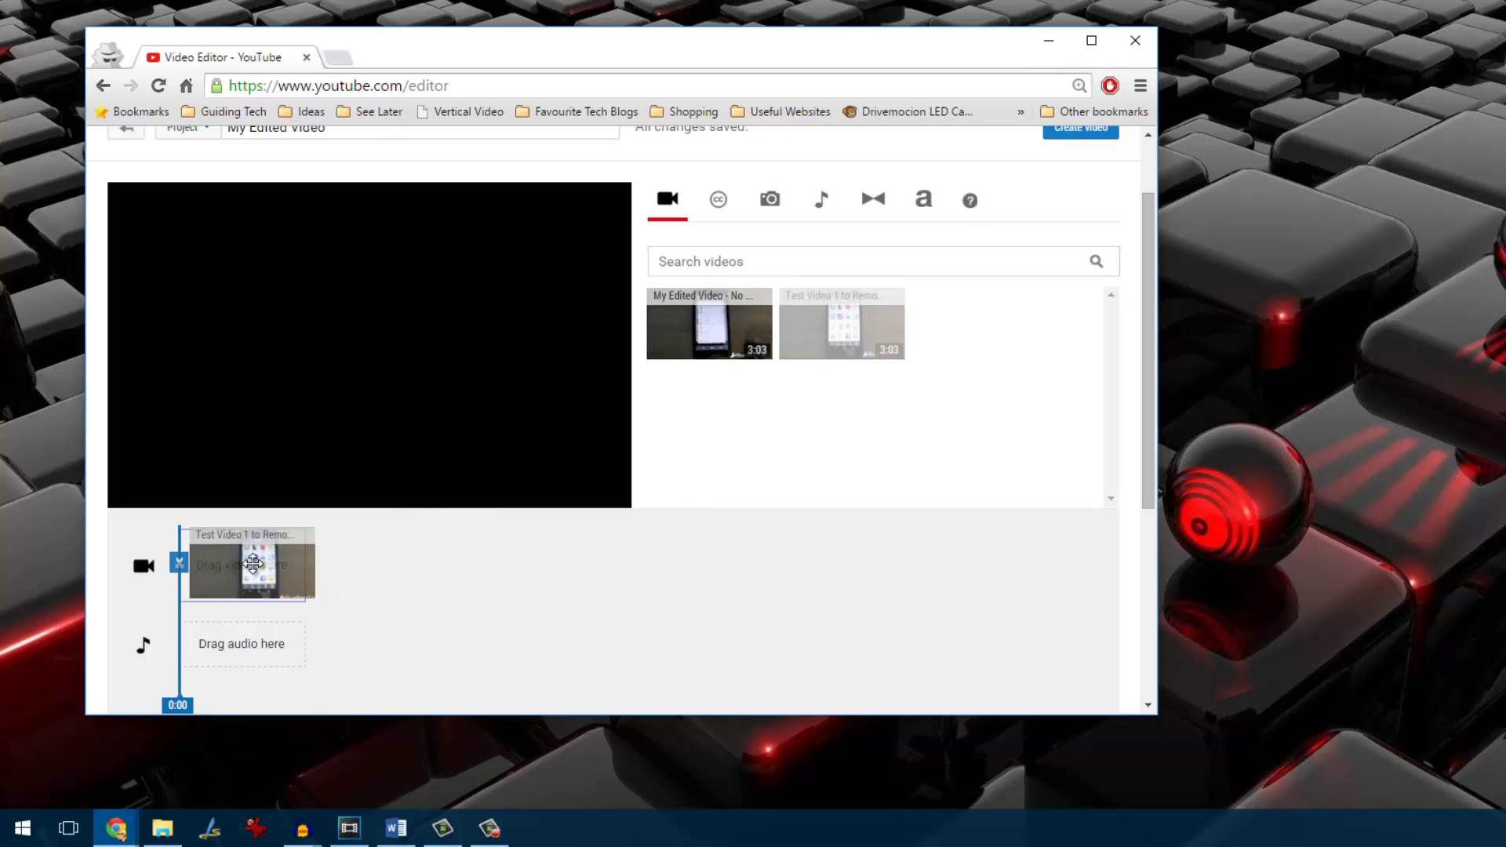
left_click_drag(253, 563, 253, 565)
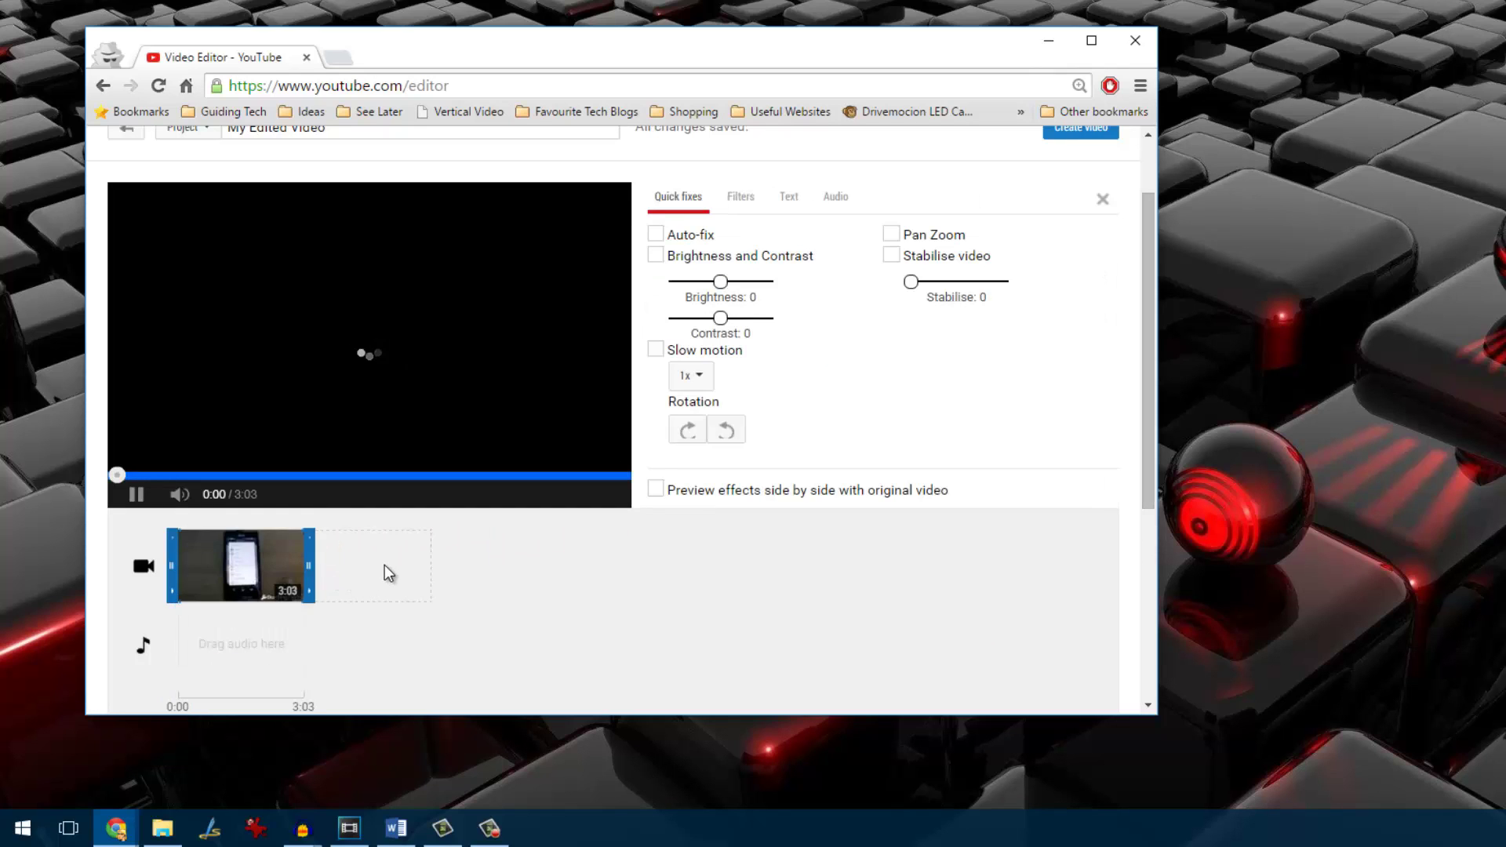
Lower the volume of the timeline clip to the minimum in its audio settings.
mouse_move(263, 560)
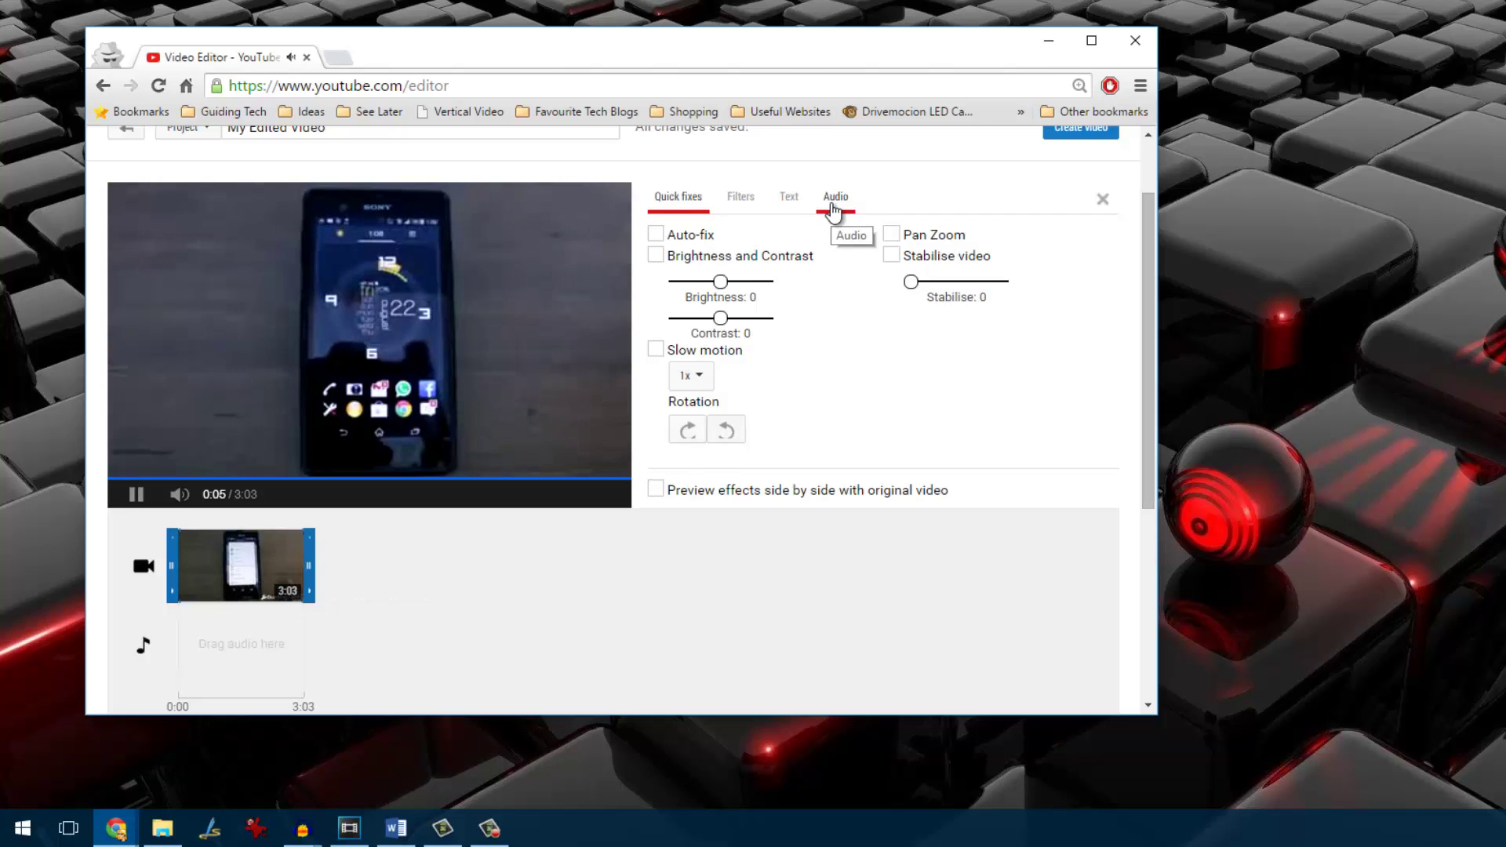
left_click(834, 206)
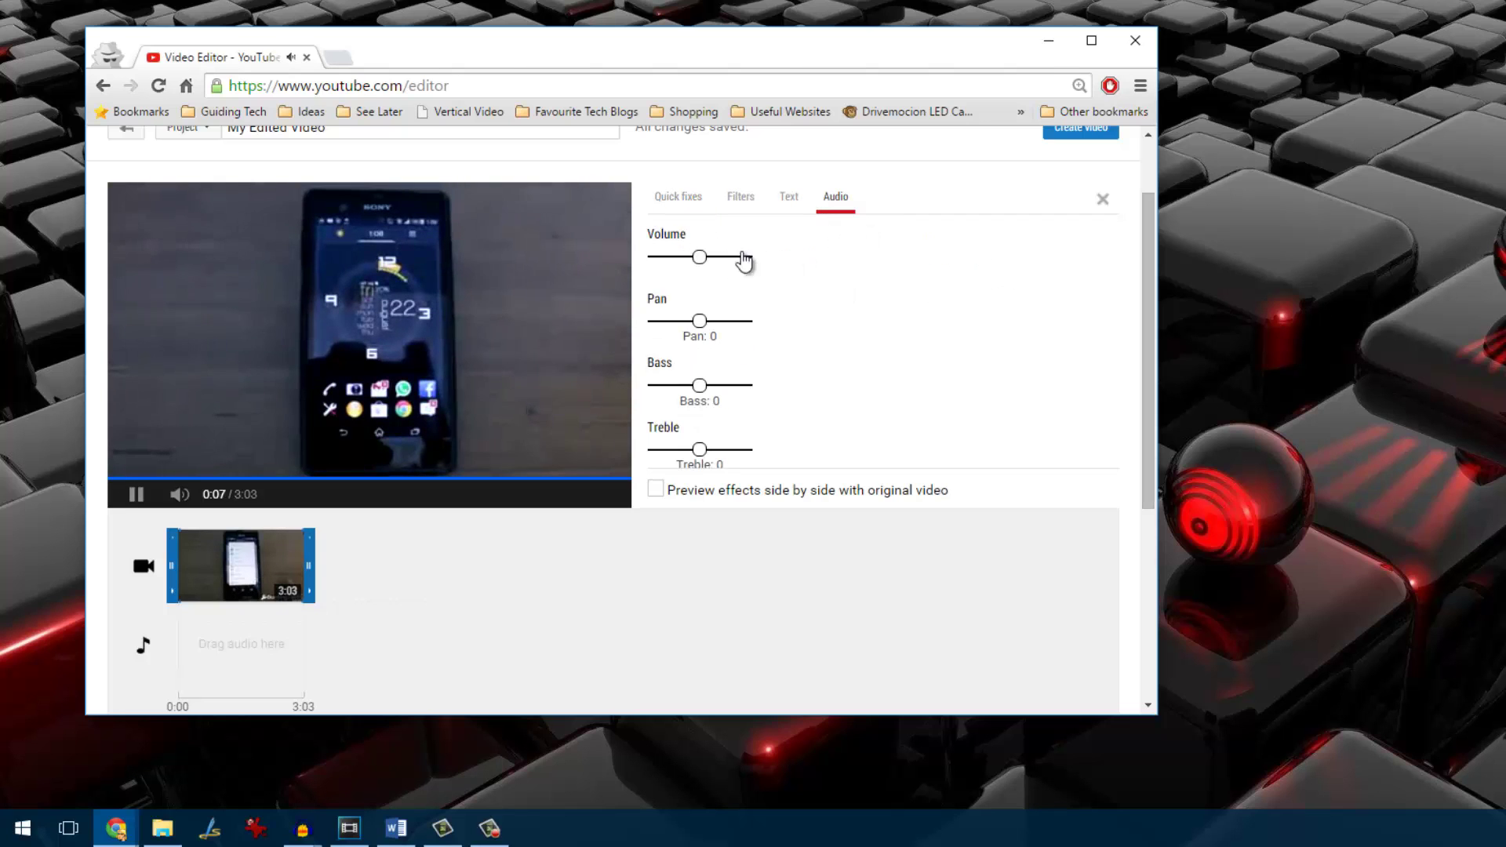
left_click_drag(701, 260, 656, 261)
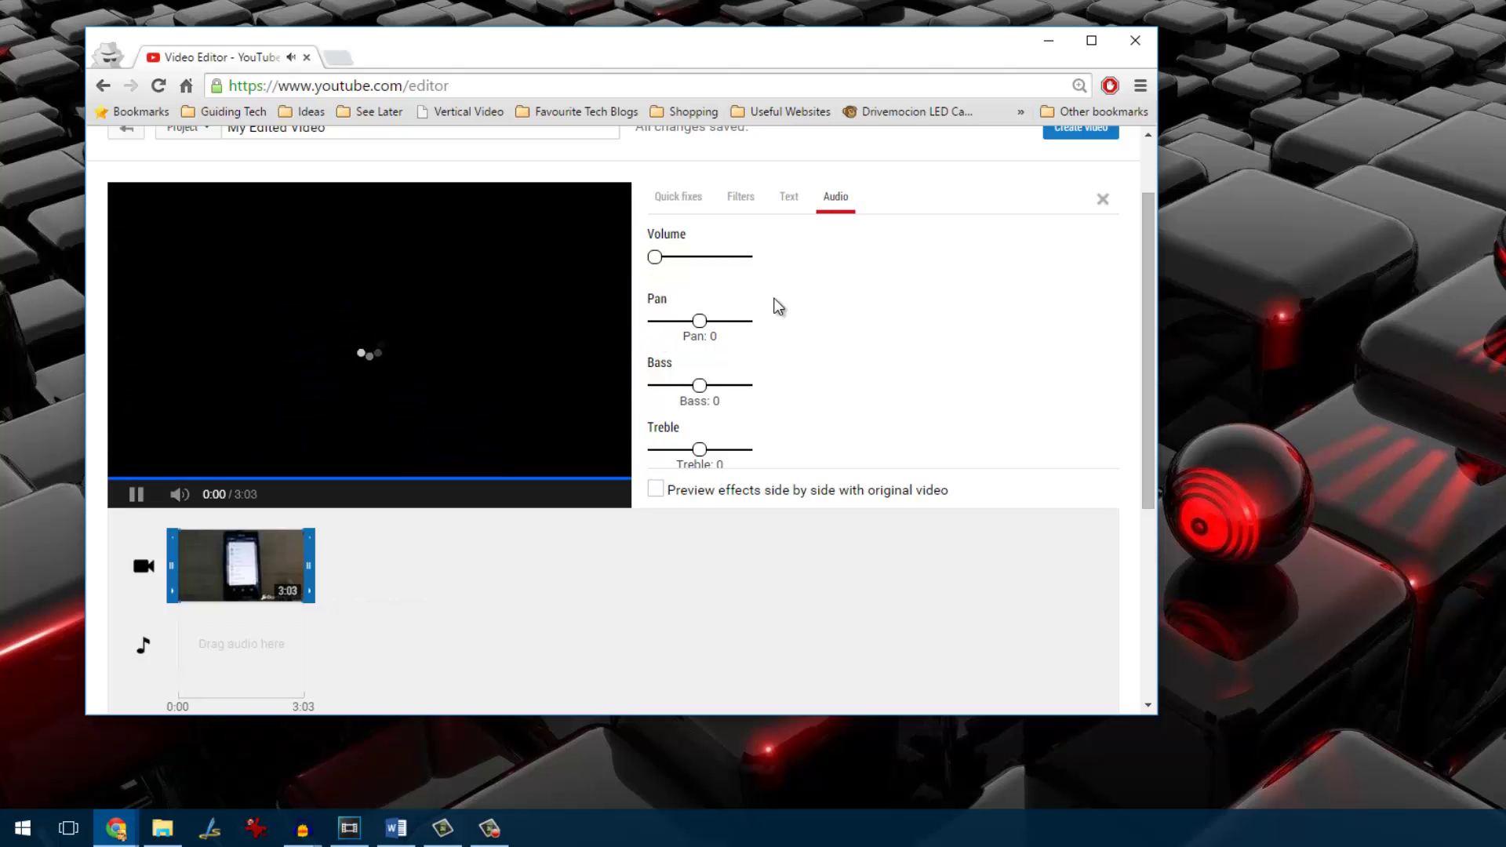
Rename the project as "mute" and create the video from it.
scroll(864, 325, "up", 2)
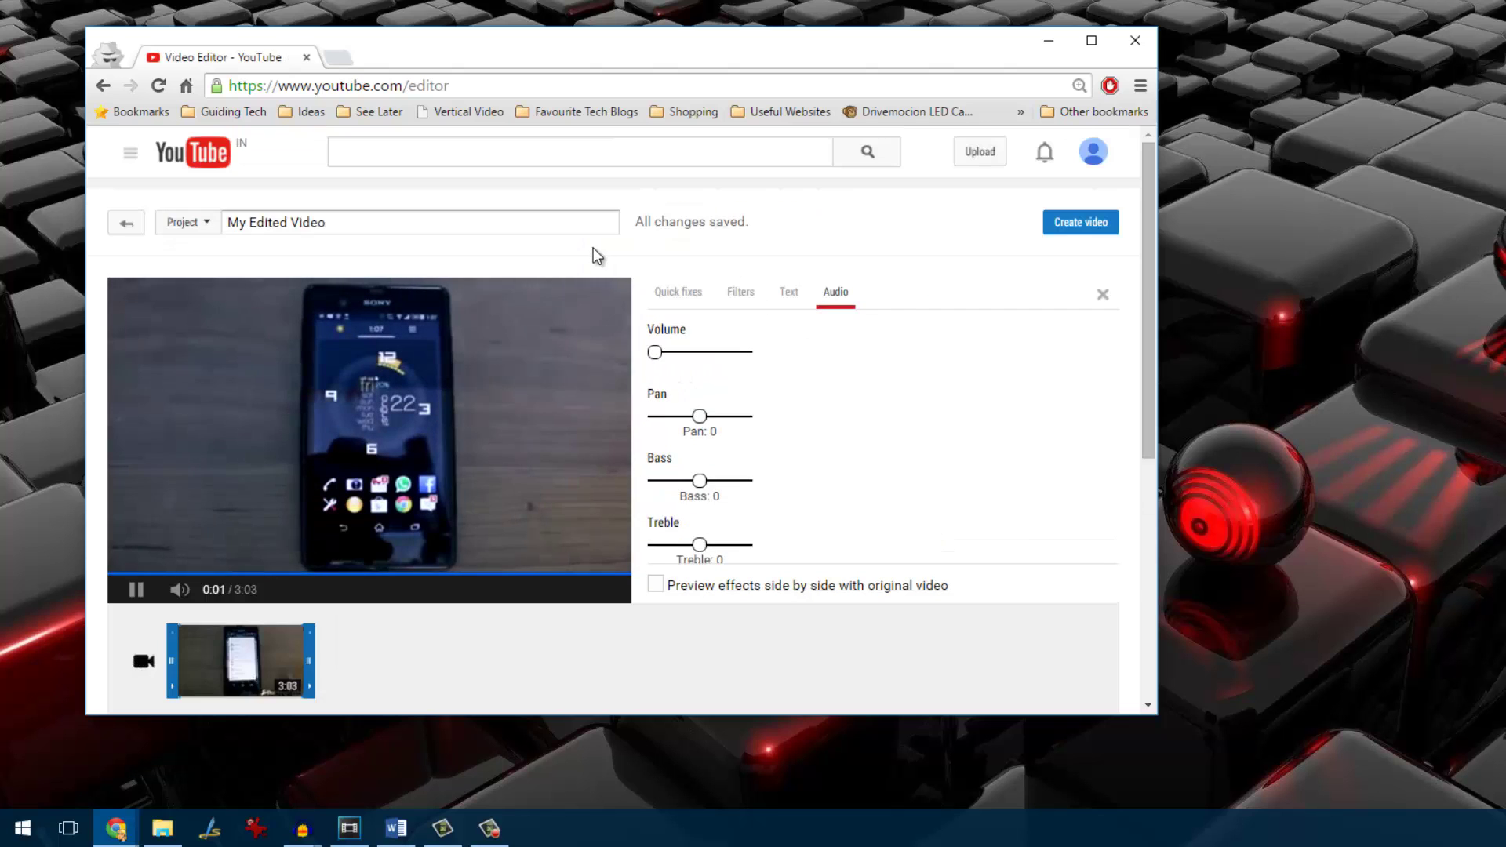
triple_click(414, 222)
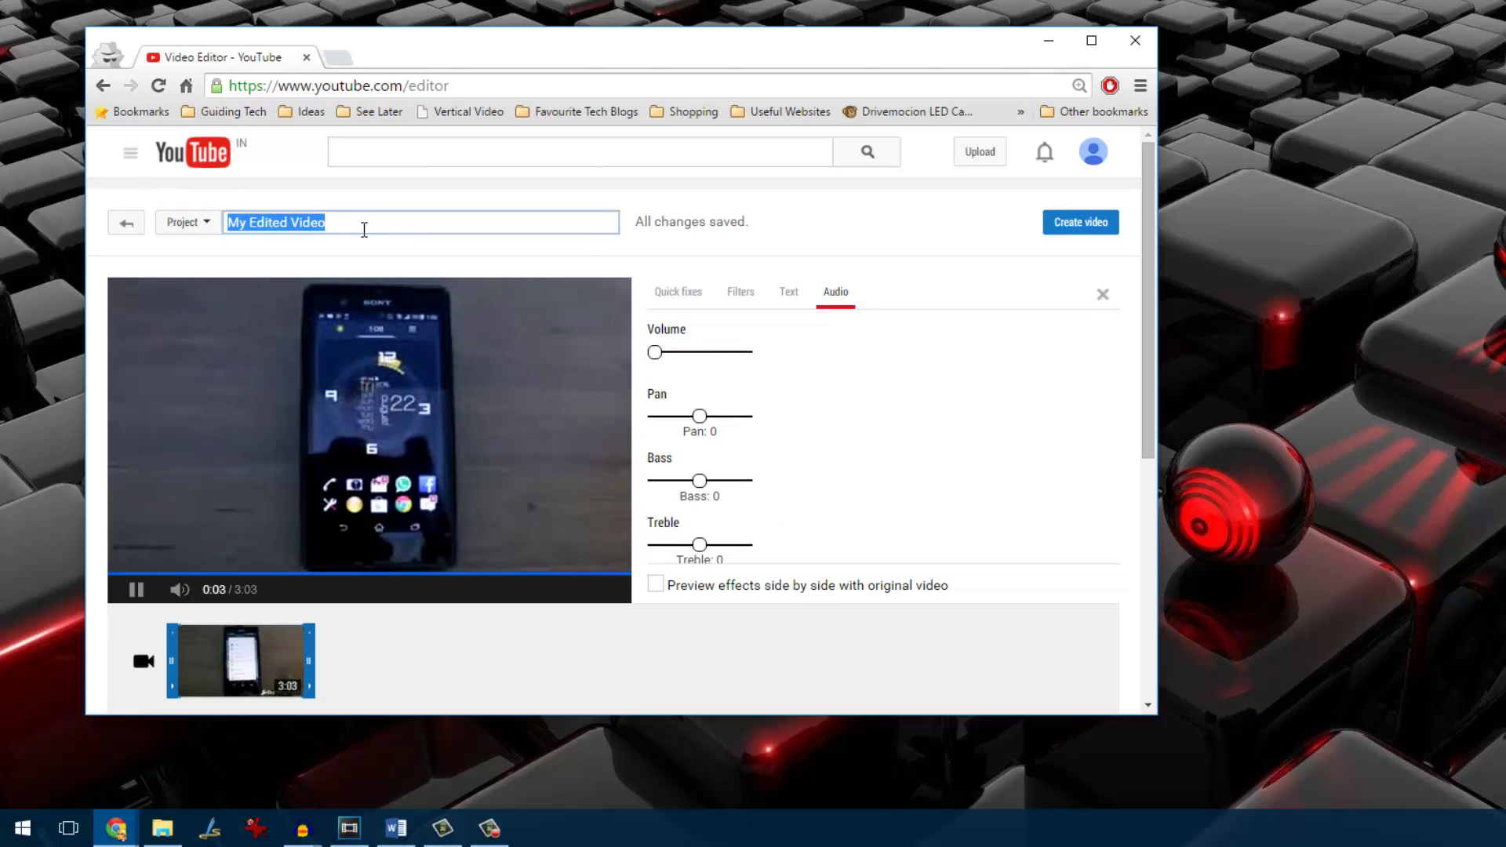
type("mute")
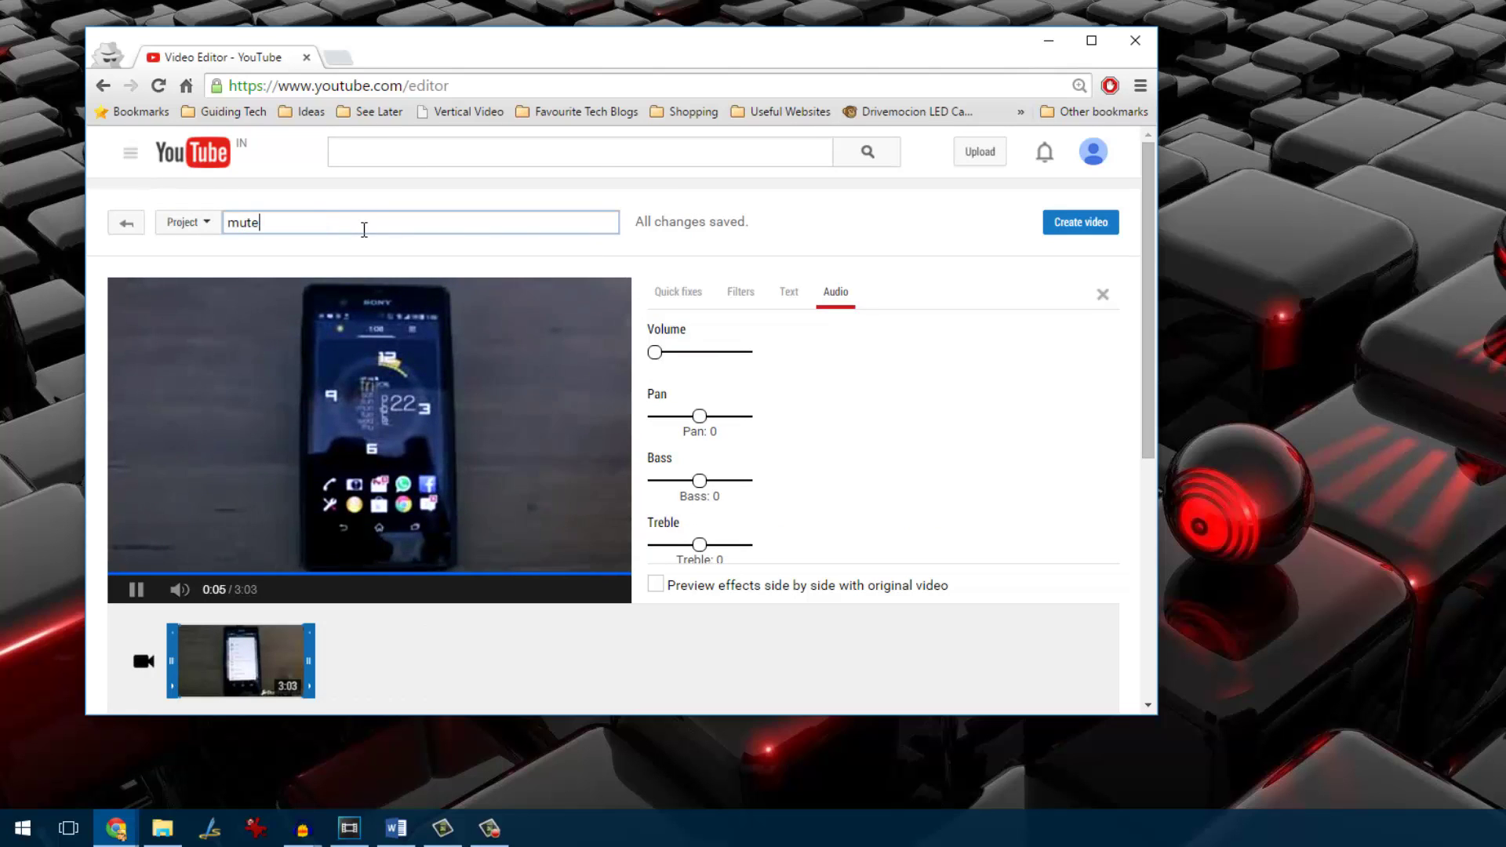
left_click(1091, 226)
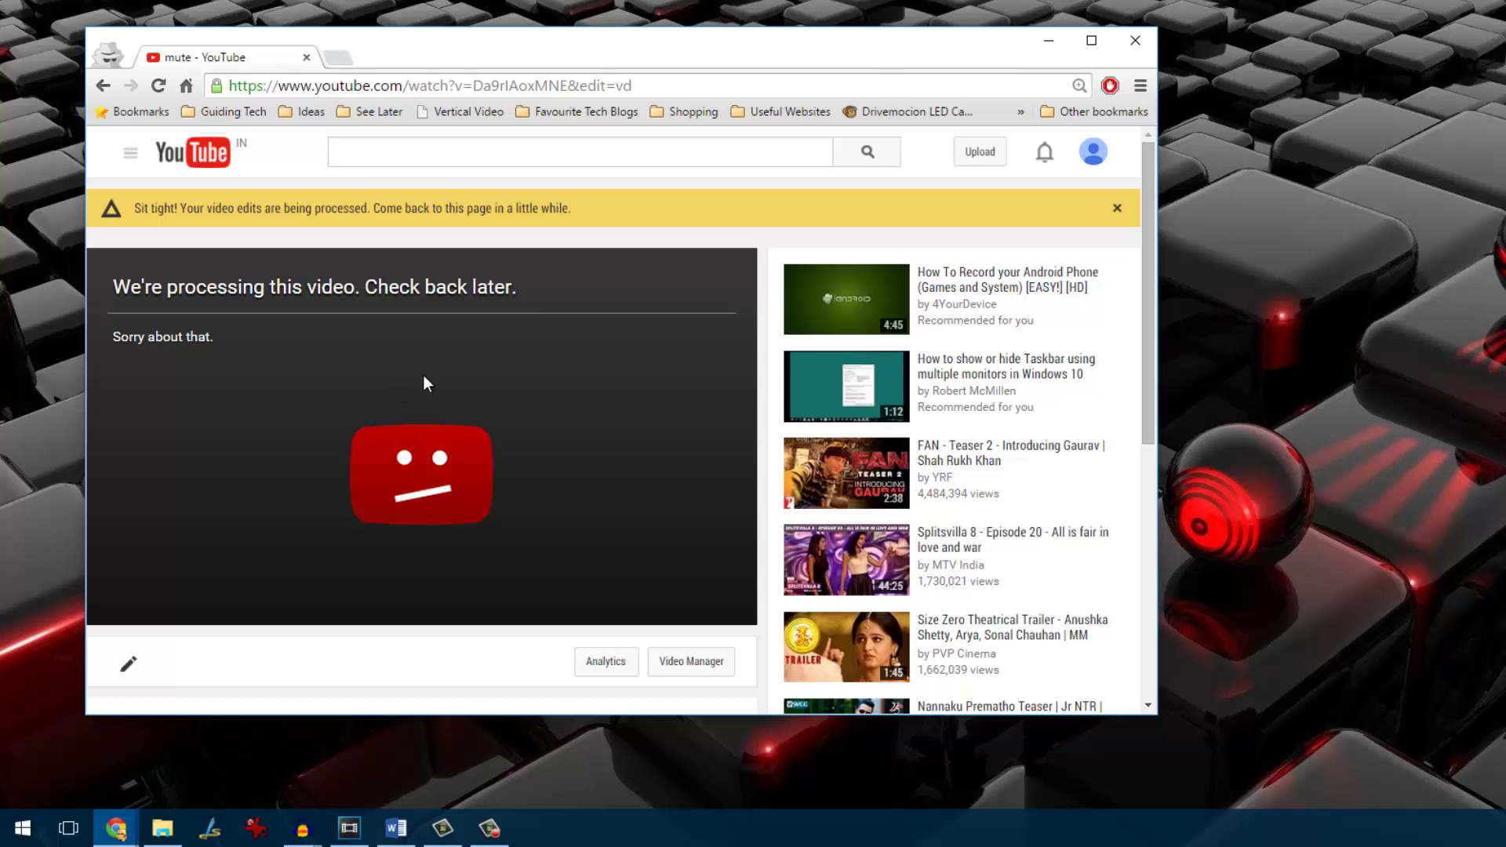
Open Creator Studio's Video Manager and look at the Download MP4 option for the clip "Test Video 1 to Remove Audio".
left_click(1093, 152)
left_click(970, 344)
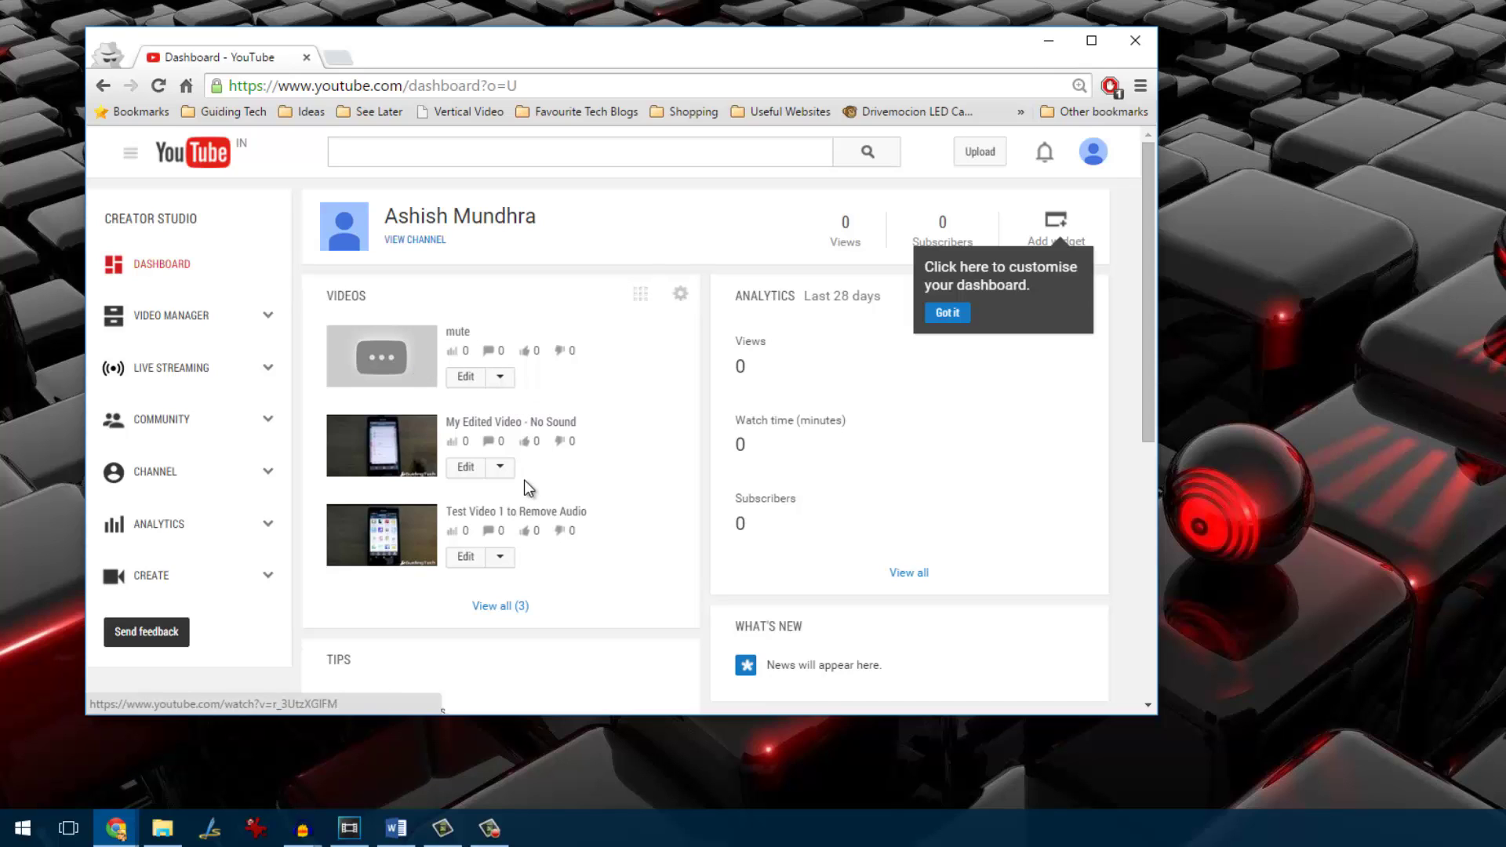
left_click(500, 468)
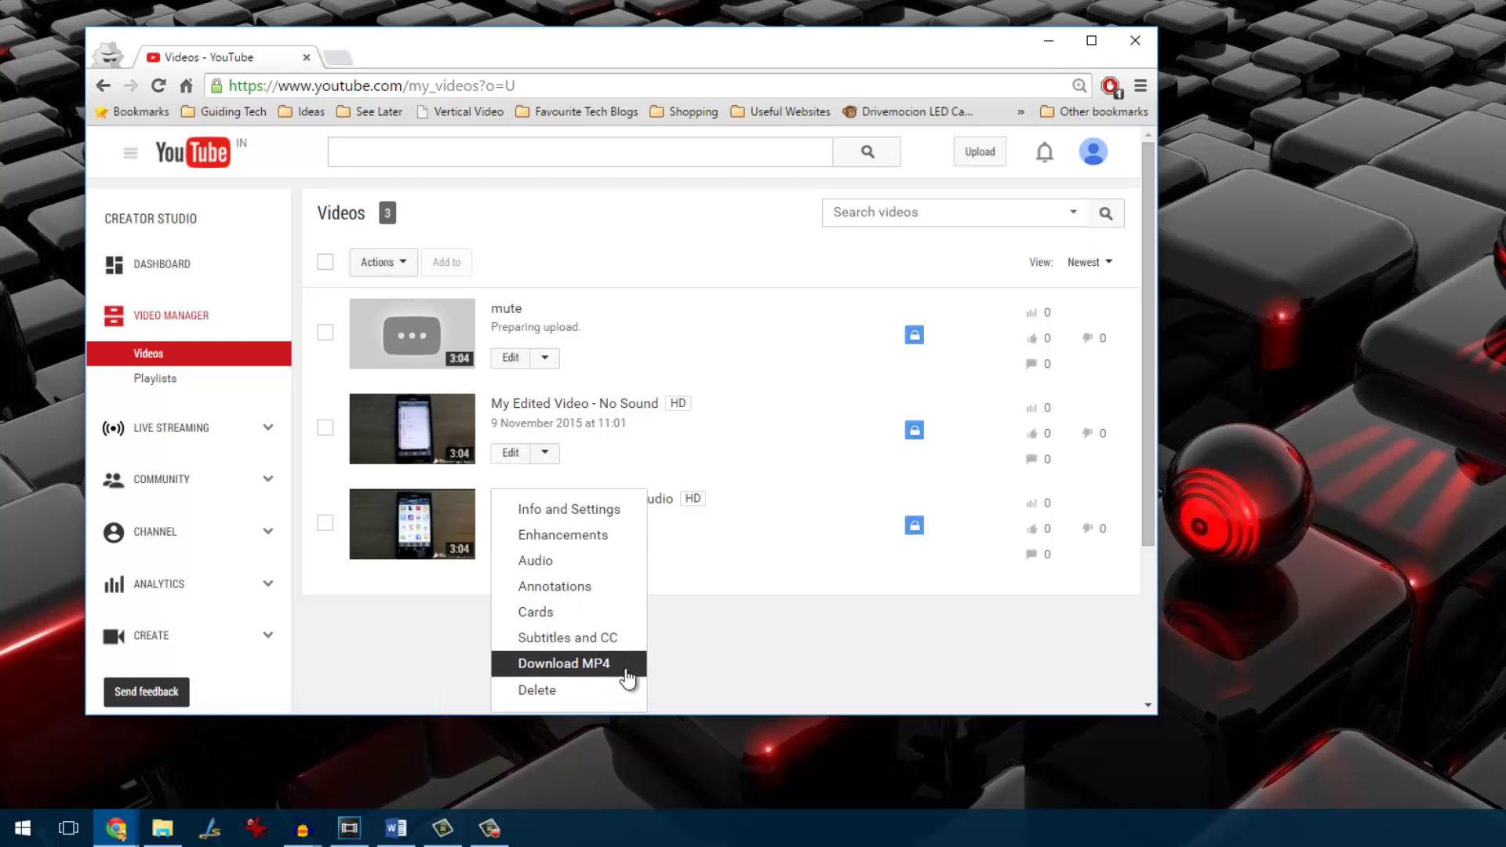
left_click(722, 437)
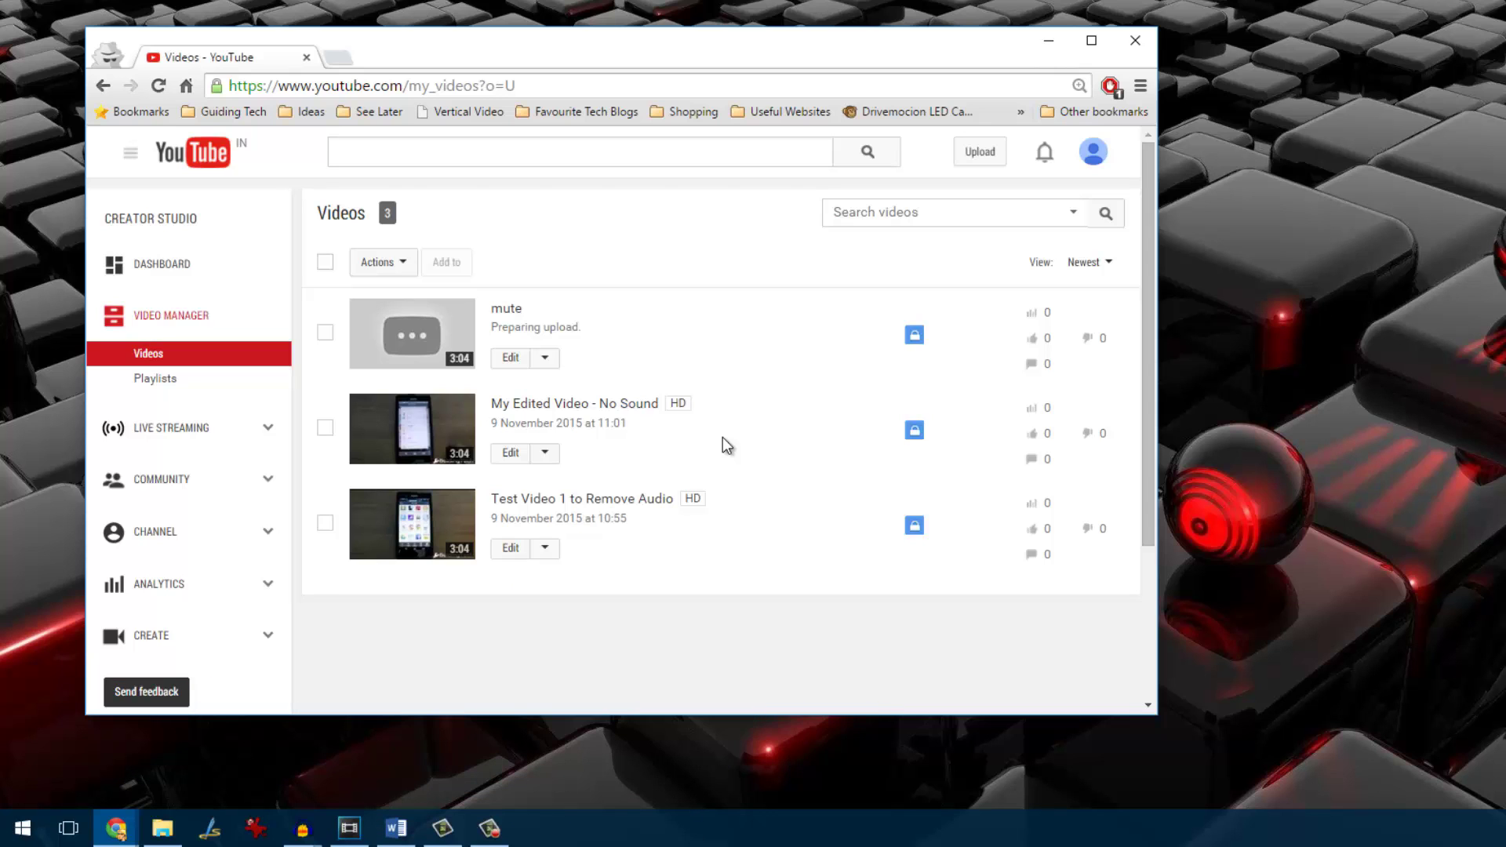
scroll(723, 438, "down", 2)
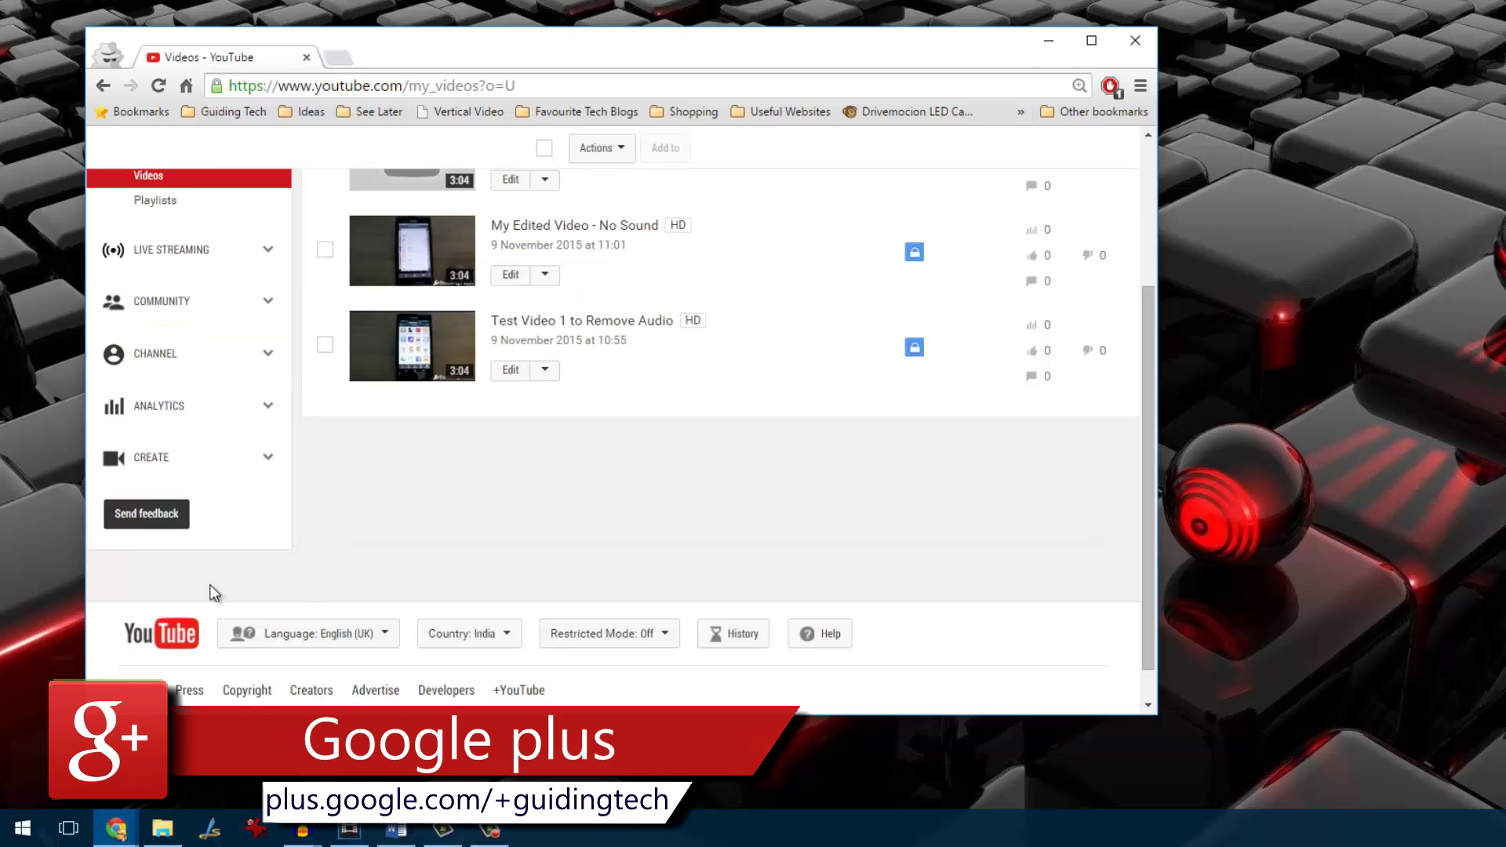
left_click(302, 830)
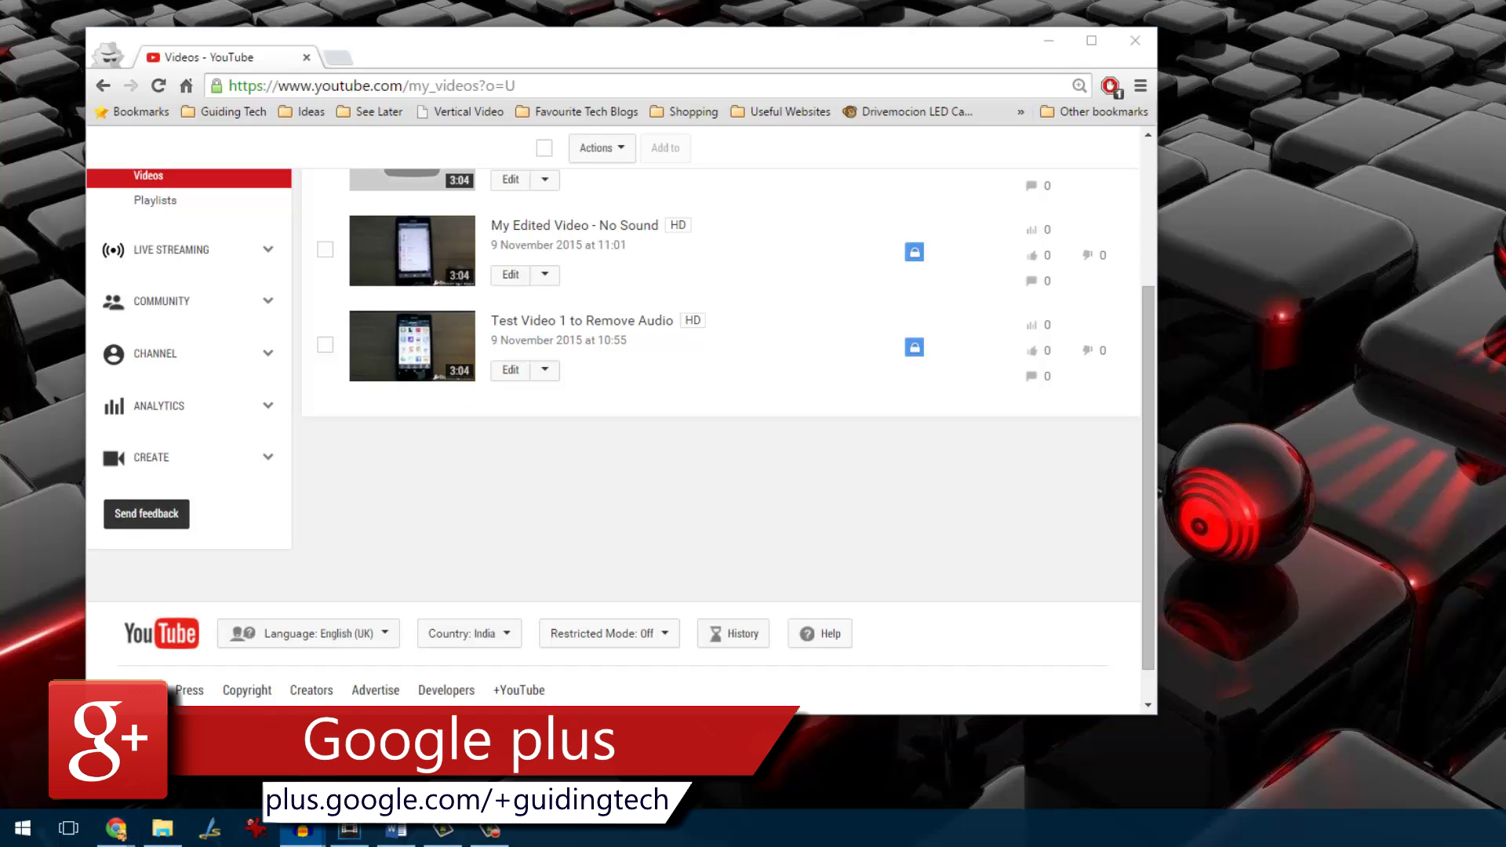